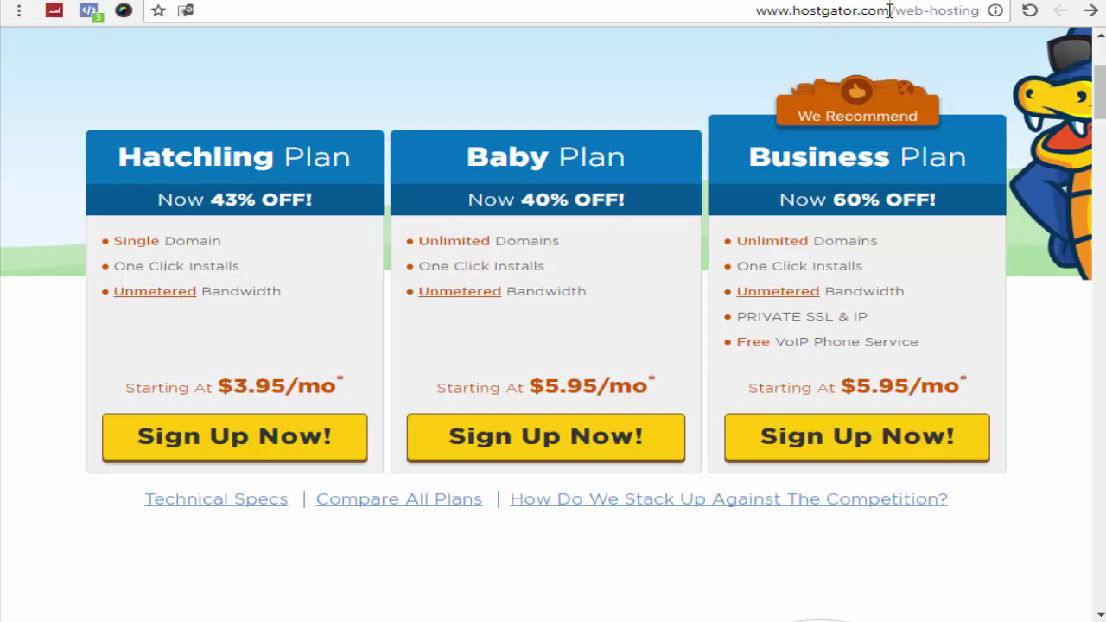
# Step: Begin the Hatchling plan order, opening its form with 36-month billing at $3.95/mo
pyautogui.moveTo(890, 11); pyautogui.dragTo(799, 24)
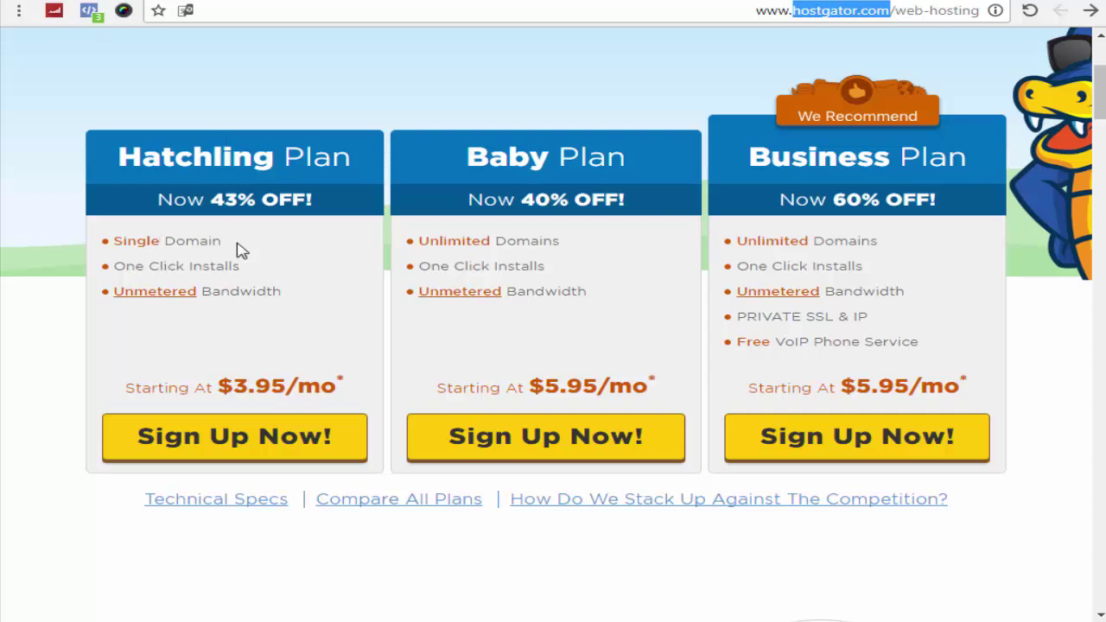
pyautogui.click(222, 434)
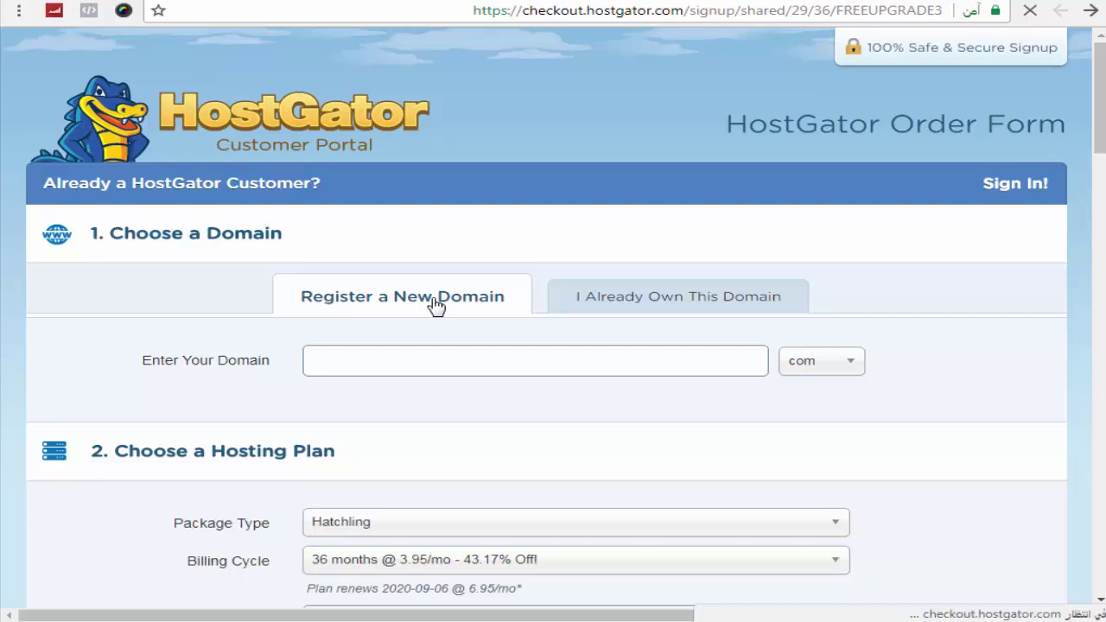
# Step: Search for teethwhiteningcity.com and find .com taken but .club, .net and others available
pyautogui.scroll(-1, 434, 304)
pyautogui.scroll(1, 436, 306)
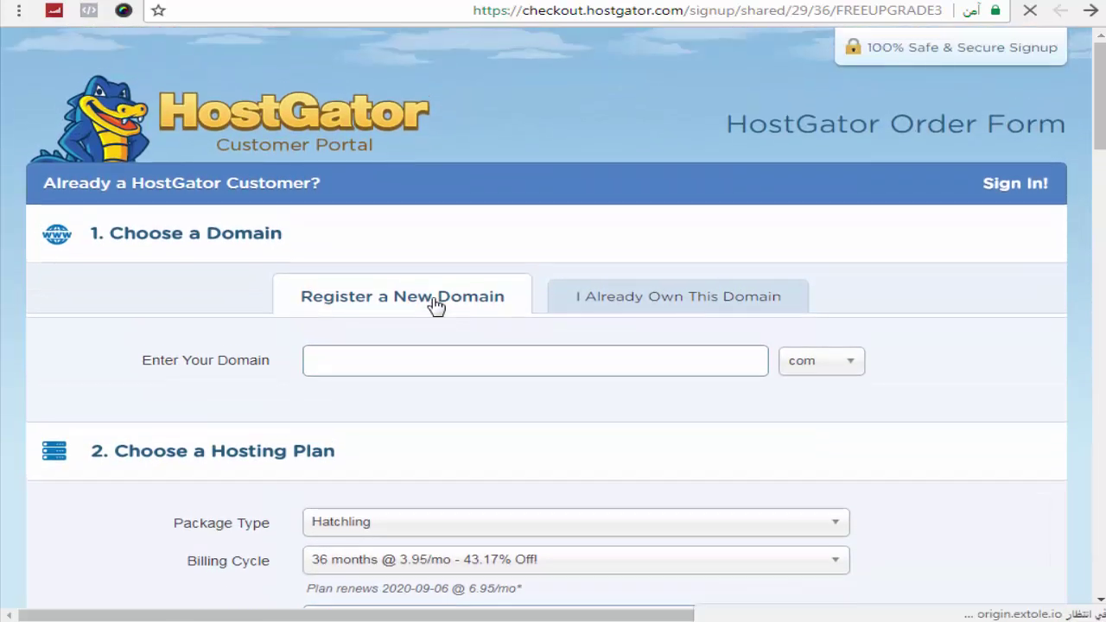
pyautogui.click(454, 365)
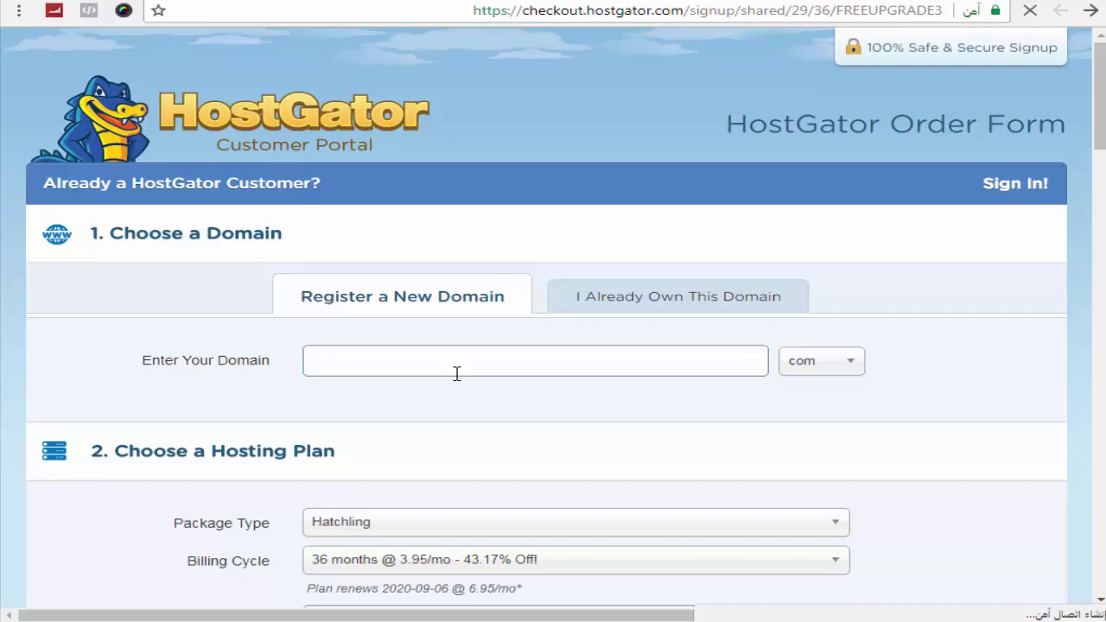
pyautogui.write('teethwhitening')
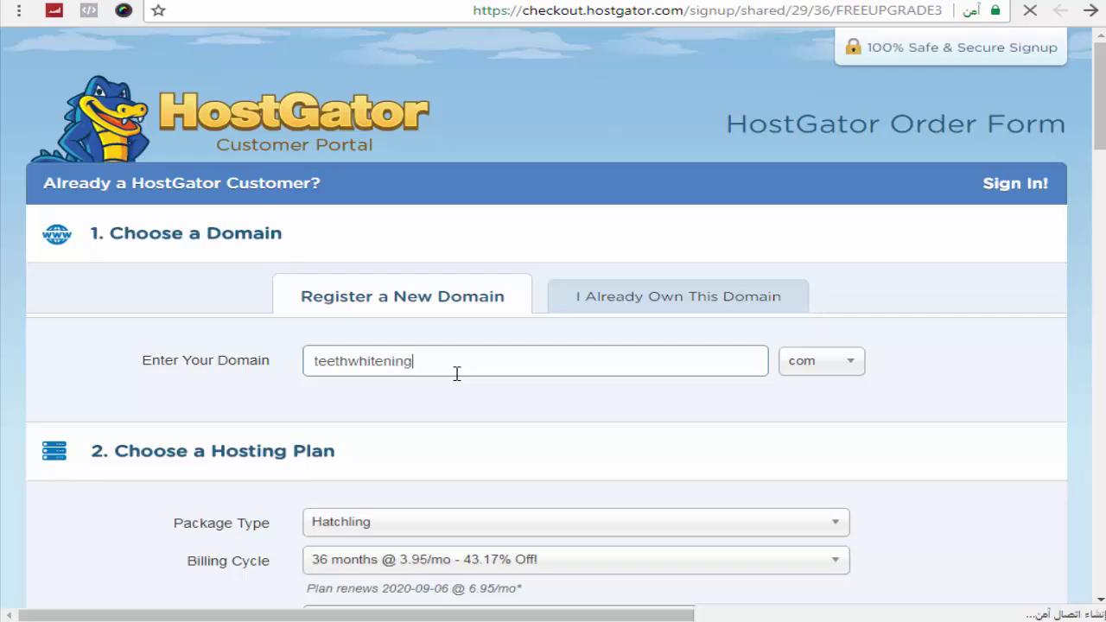
pyautogui.write('city')
pyautogui.click(810, 362)
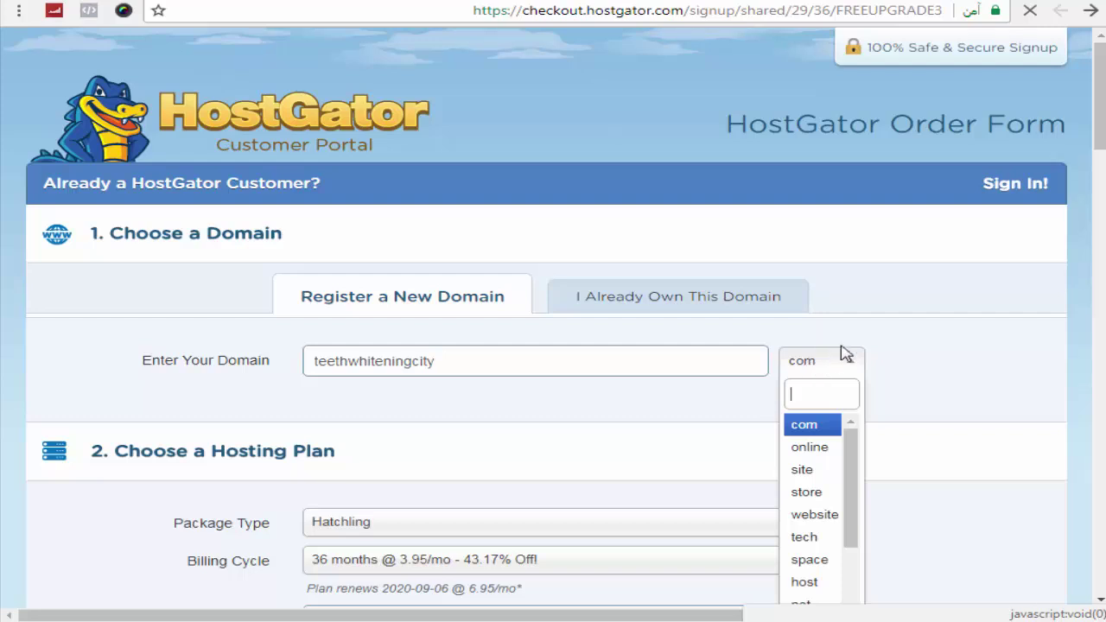
pyautogui.click(803, 366)
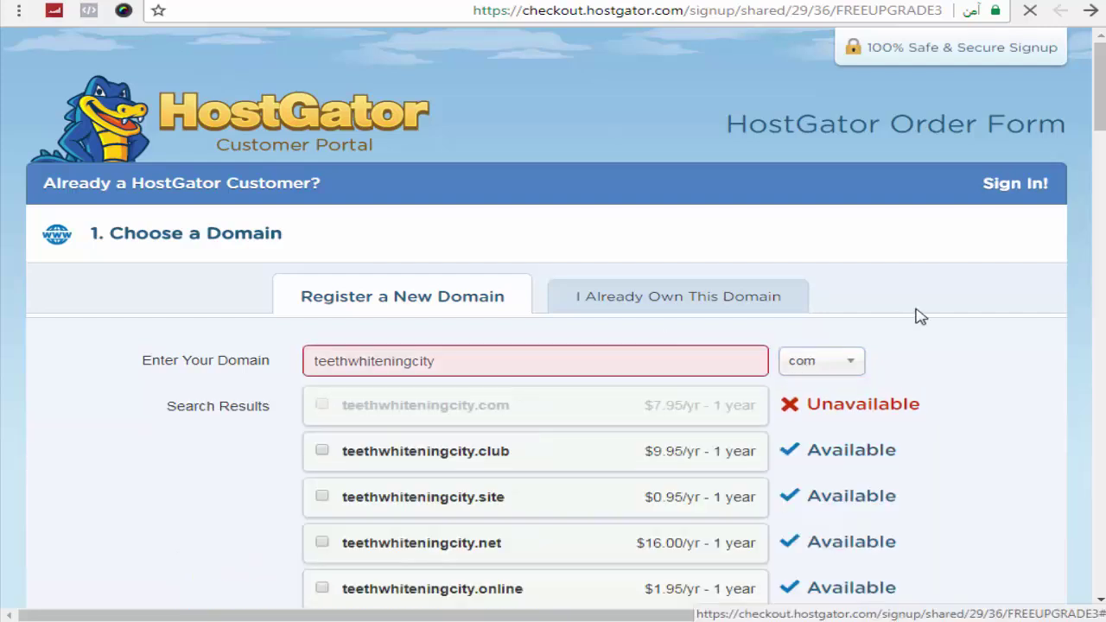
pyautogui.scroll(-1, 918, 315)
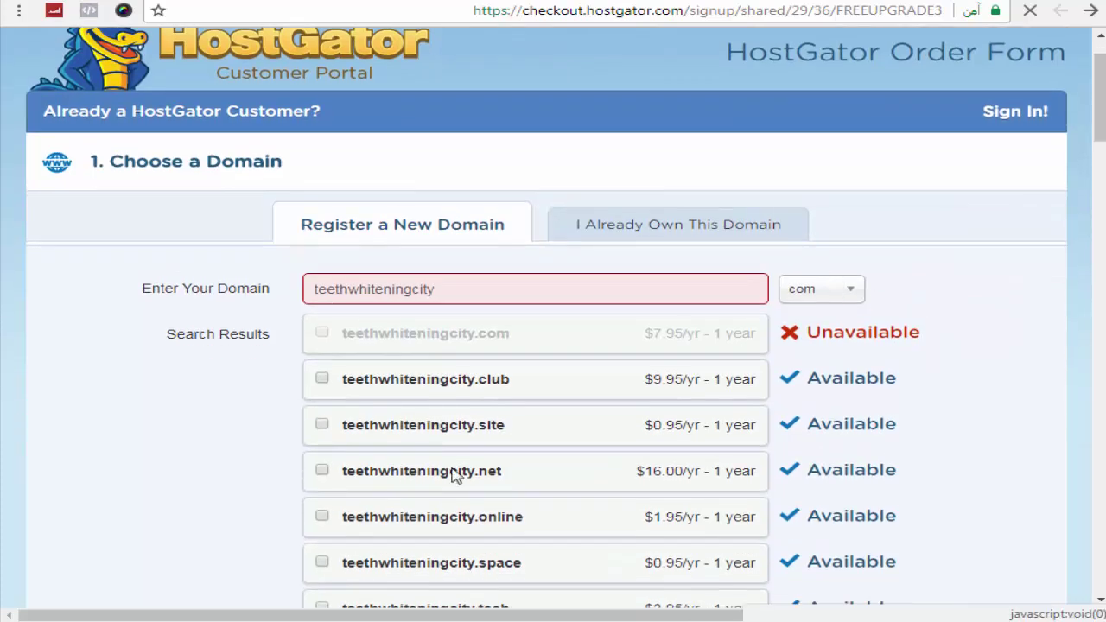
pyautogui.scroll(-1, 454, 475)
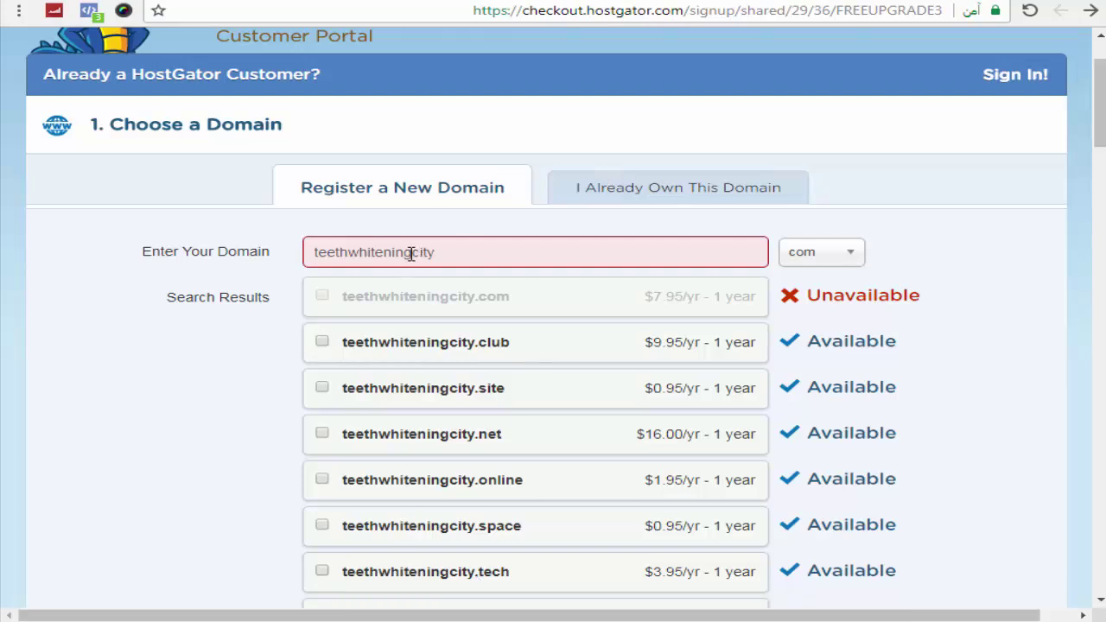
# Step: Change the domain search to whiteningteethstore with the .com extension
pyautogui.moveTo(412, 252); pyautogui.dragTo(307, 241)
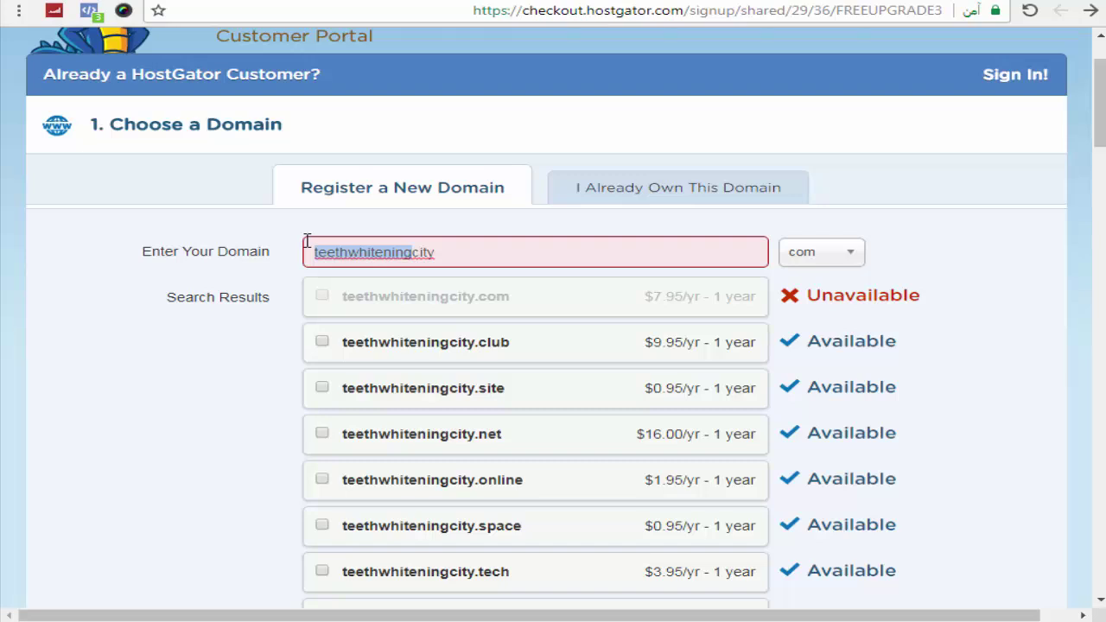
pyautogui.write('white')
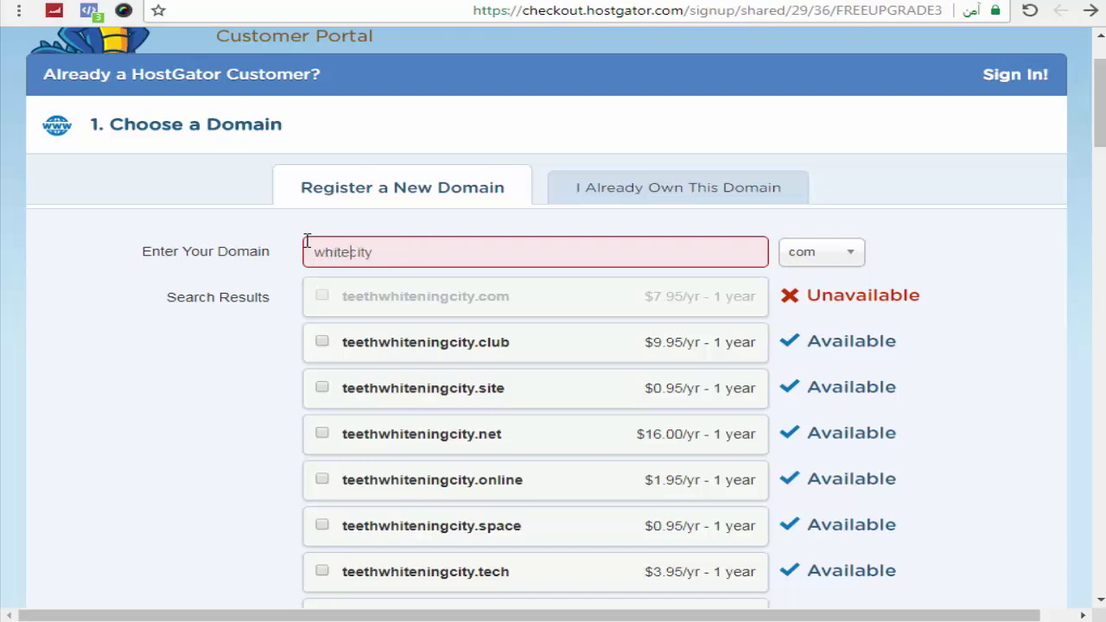
pyautogui.write('ning')
pyautogui.write('teeth')
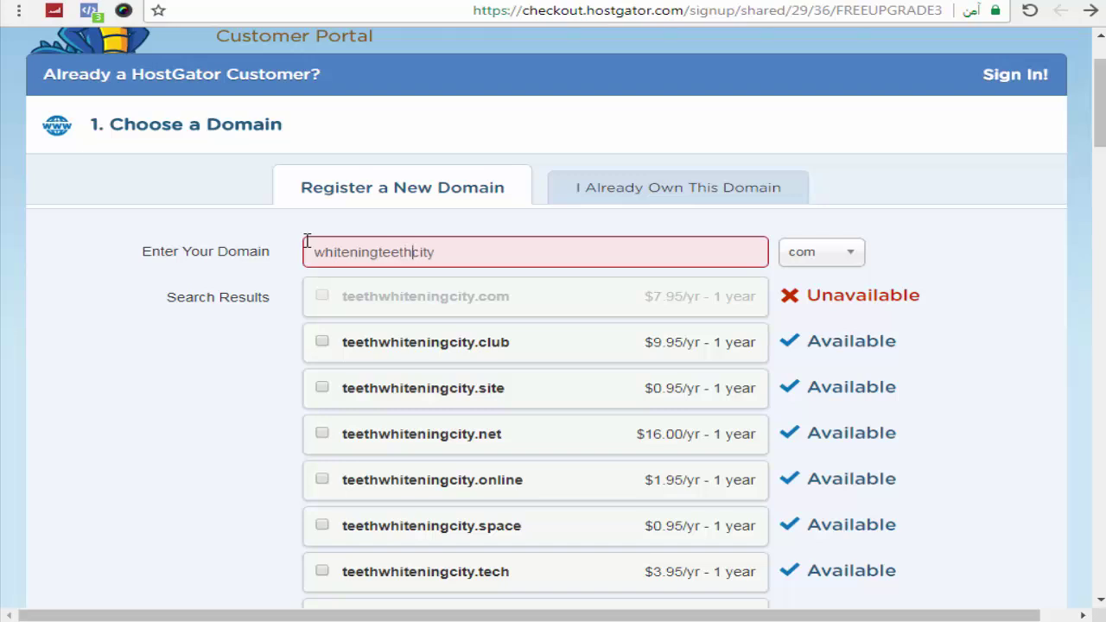
pyautogui.doubleClick(456, 264)
pyautogui.click(458, 266)
pyautogui.press('BackSpace')
pyautogui.press('BackSpace')
pyautogui.press('BackSpace')
pyautogui.press('BackSpace')
pyautogui.write('store')
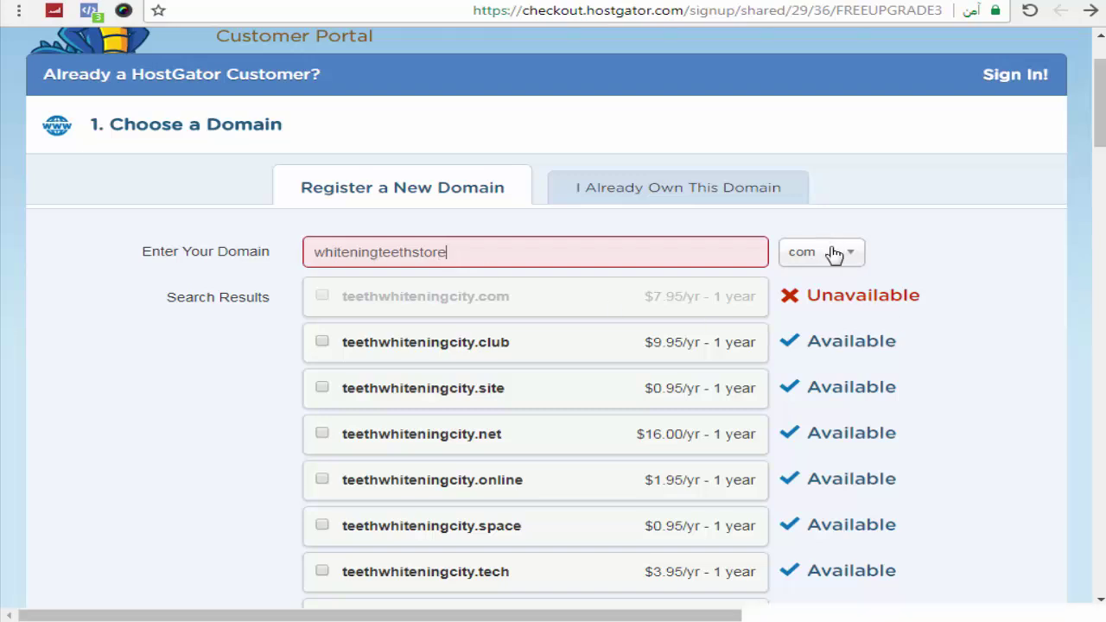
pyautogui.click(834, 252)
pyautogui.click(833, 253)
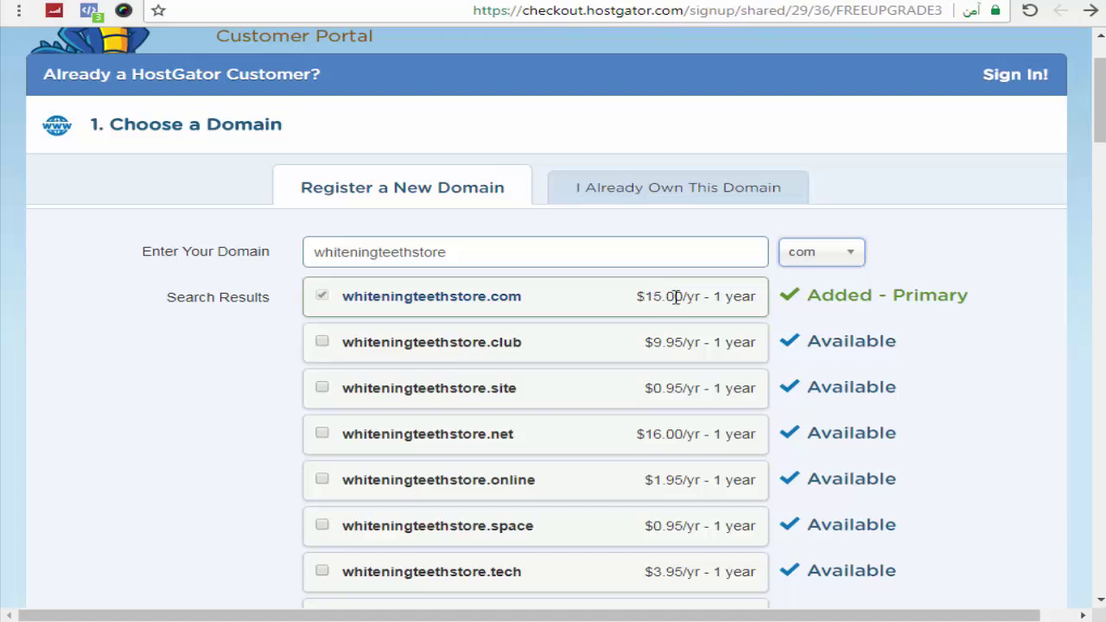
# Step: Confirm whiteningteethstore.com shows as Added - Primary on the order form
pyautogui.click(880, 176)
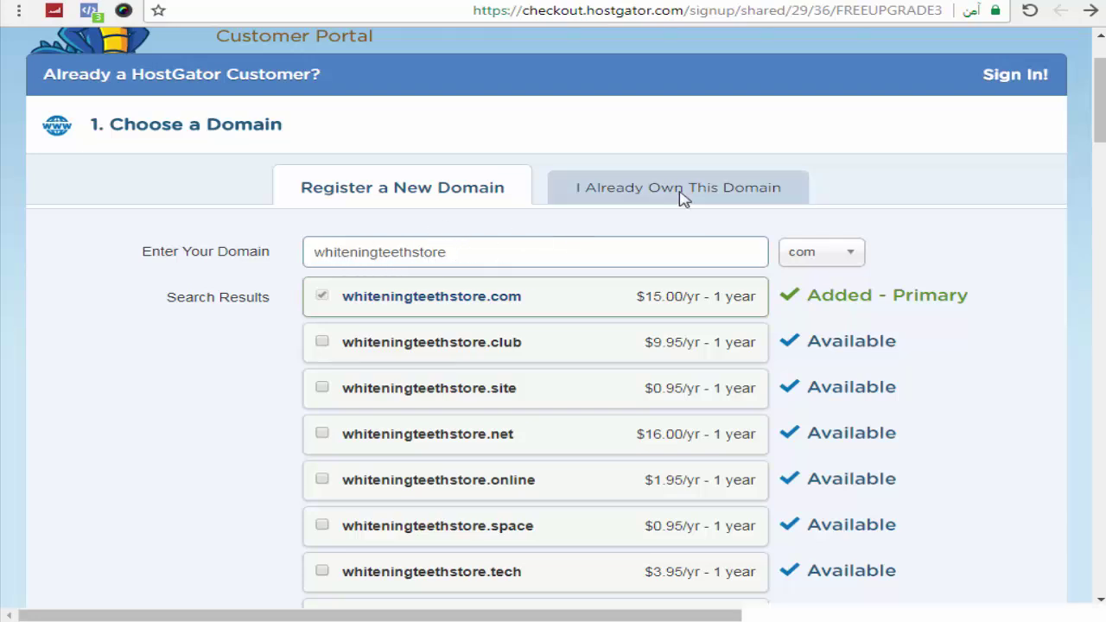
pyautogui.scroll(-4, 970, 150)
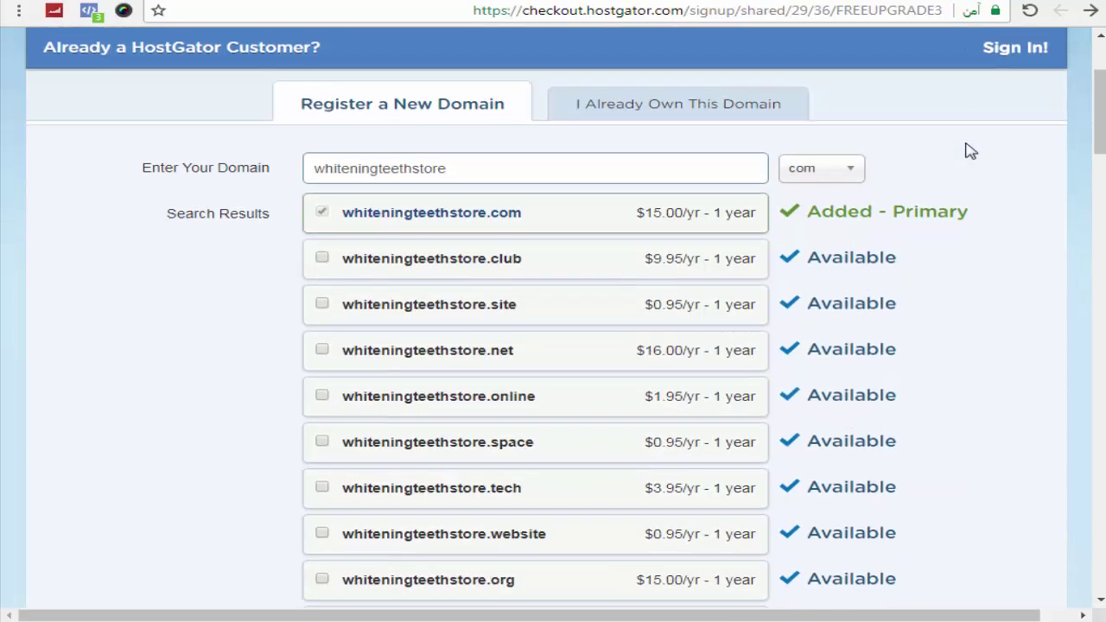
pyautogui.scroll(3, 968, 148)
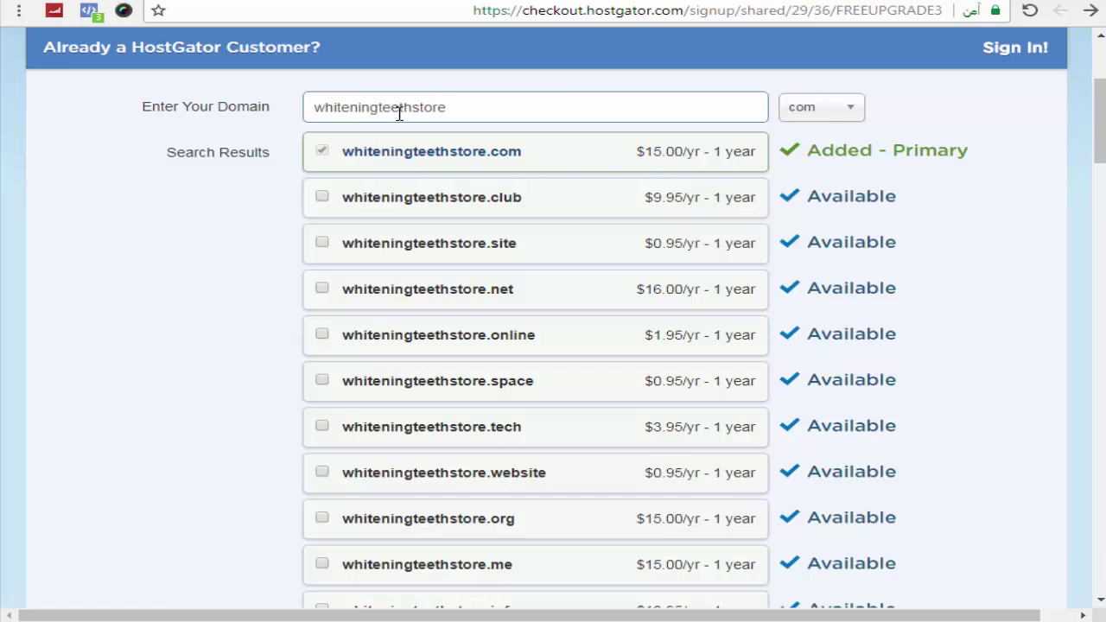
pyautogui.scroll(1, 950, 142)
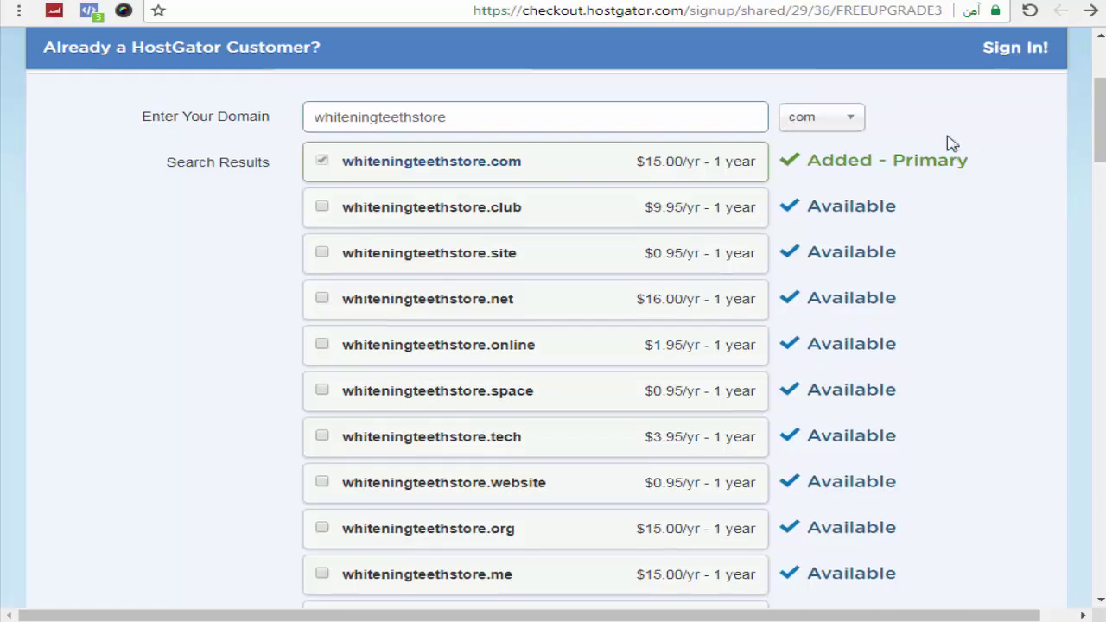
pyautogui.click(501, 183)
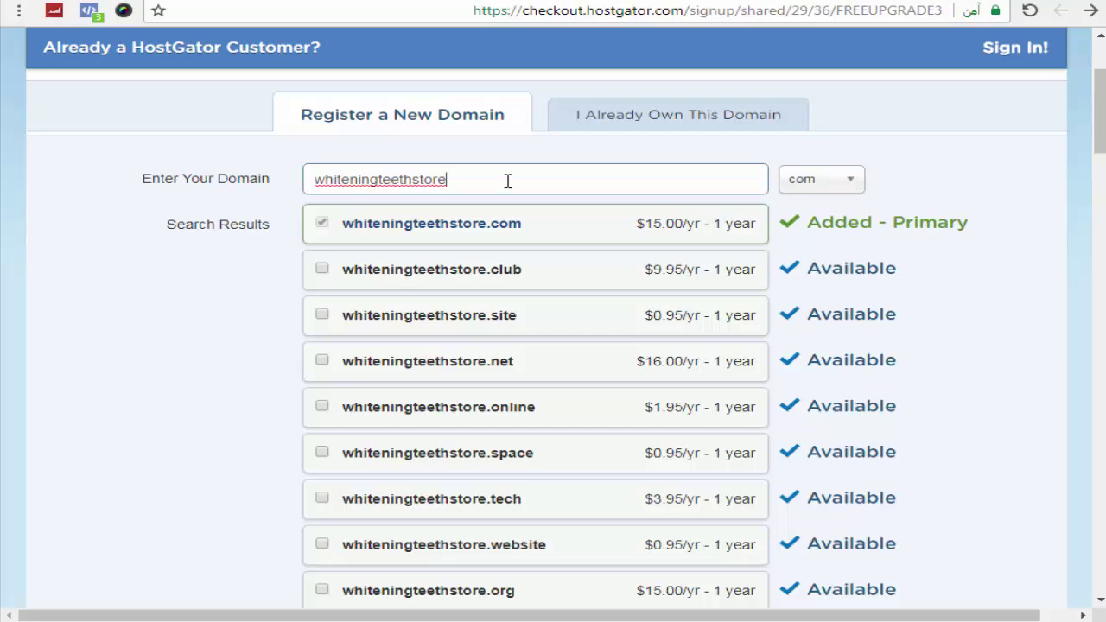
pyautogui.click(938, 153)
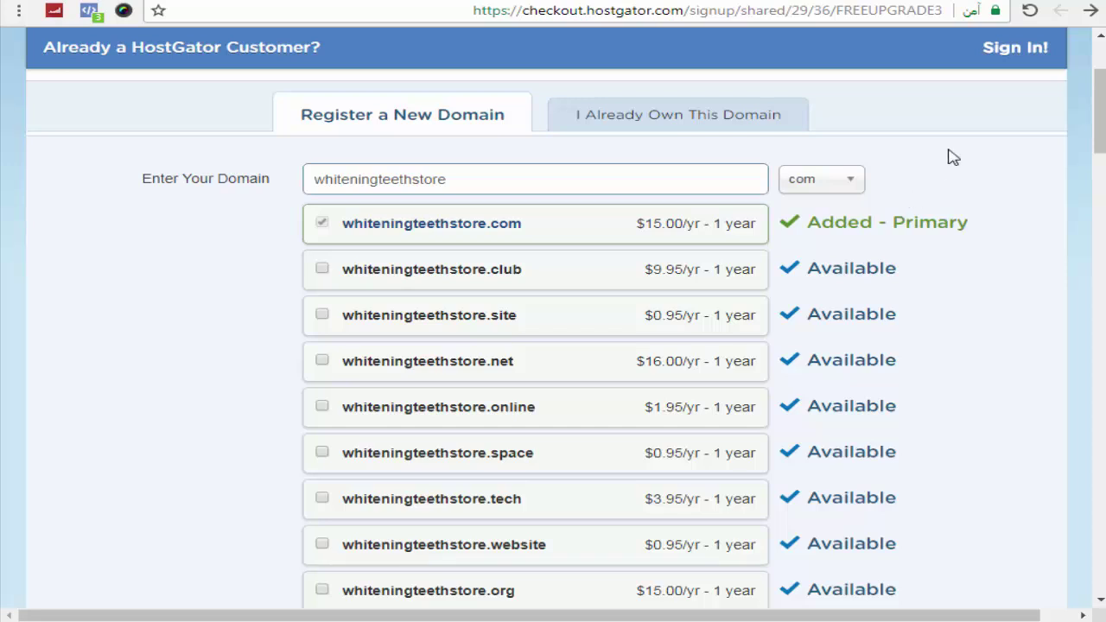
pyautogui.scroll(-8, 953, 157)
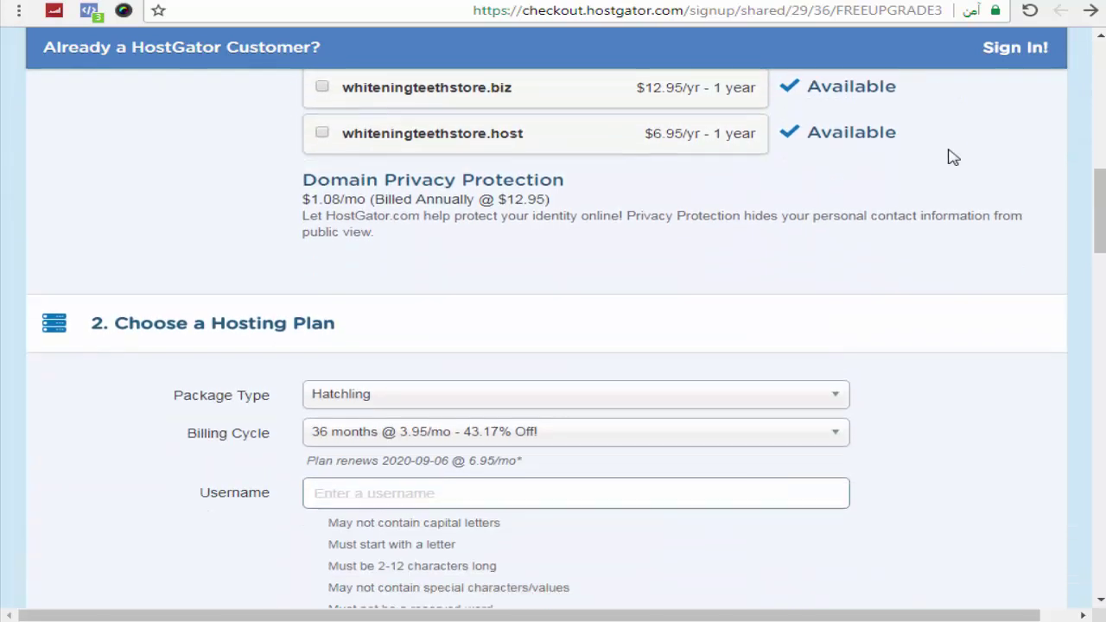
# Step: Set the Hatchling billing cycle to 12 months @ 5.95/mo - 33.52% Off!
pyautogui.scroll(-2, 950, 156)
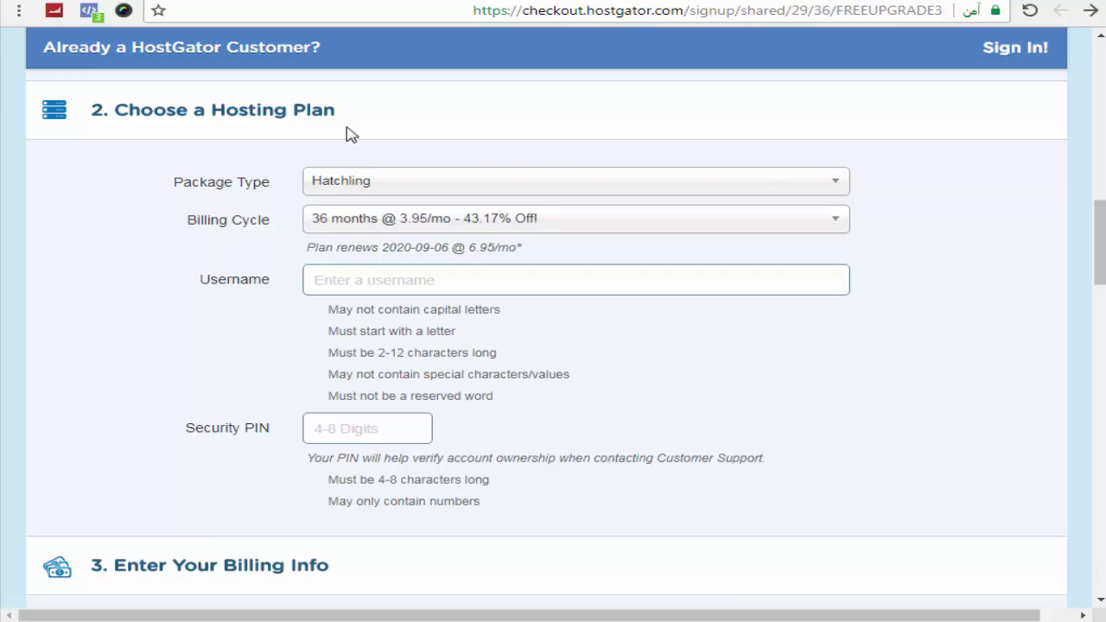
pyautogui.click(444, 222)
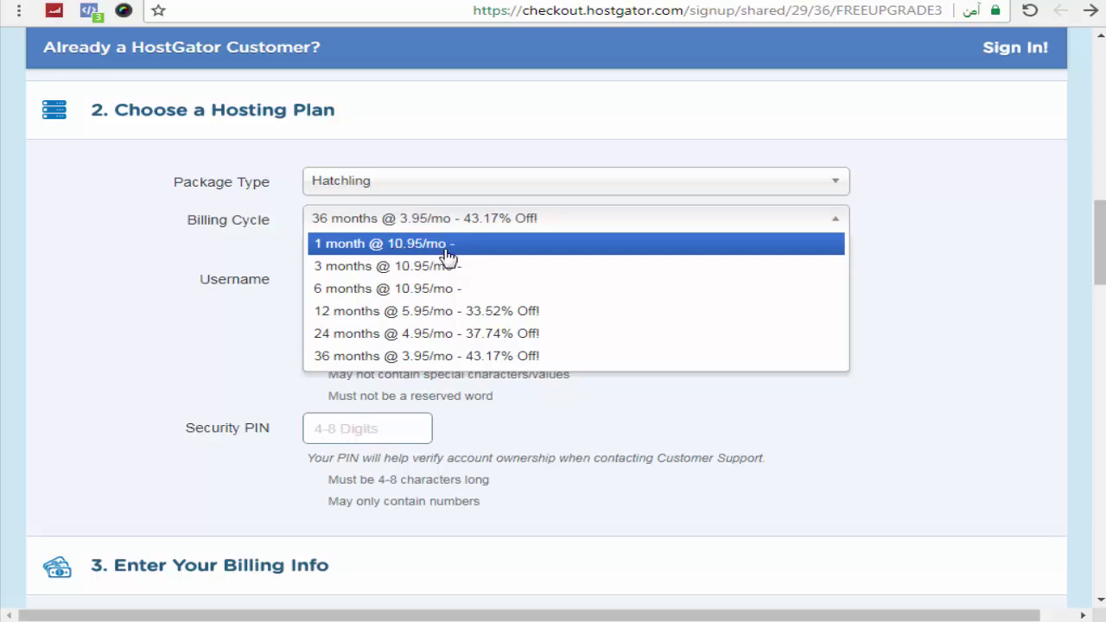
pyautogui.click(449, 319)
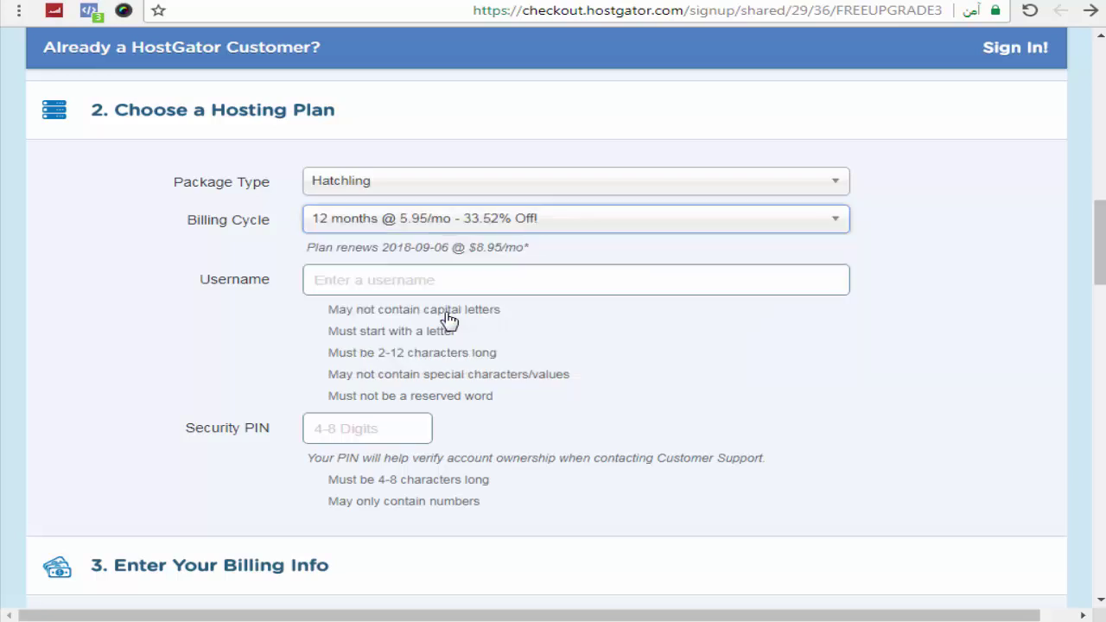
pyautogui.click(959, 212)
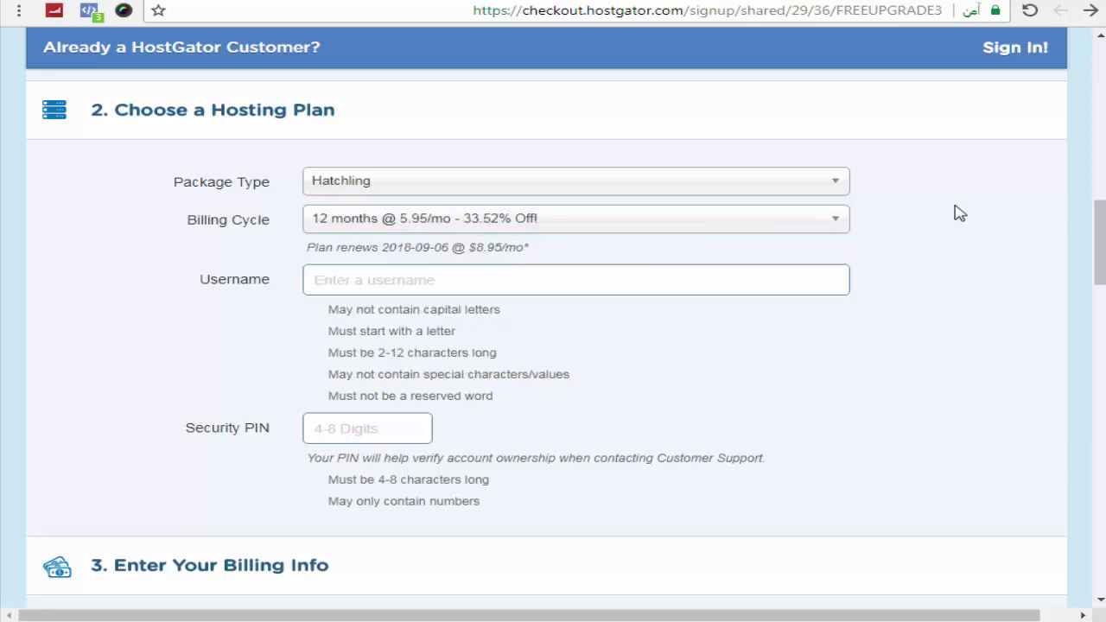
pyautogui.moveTo(1099, 242); pyautogui.dragTo(1099, 413)
# Step: Untick SiteLock and CodeGuard, keep 12-month billing, and view the $86.40 order review
pyautogui.scroll(1, 602, 255)
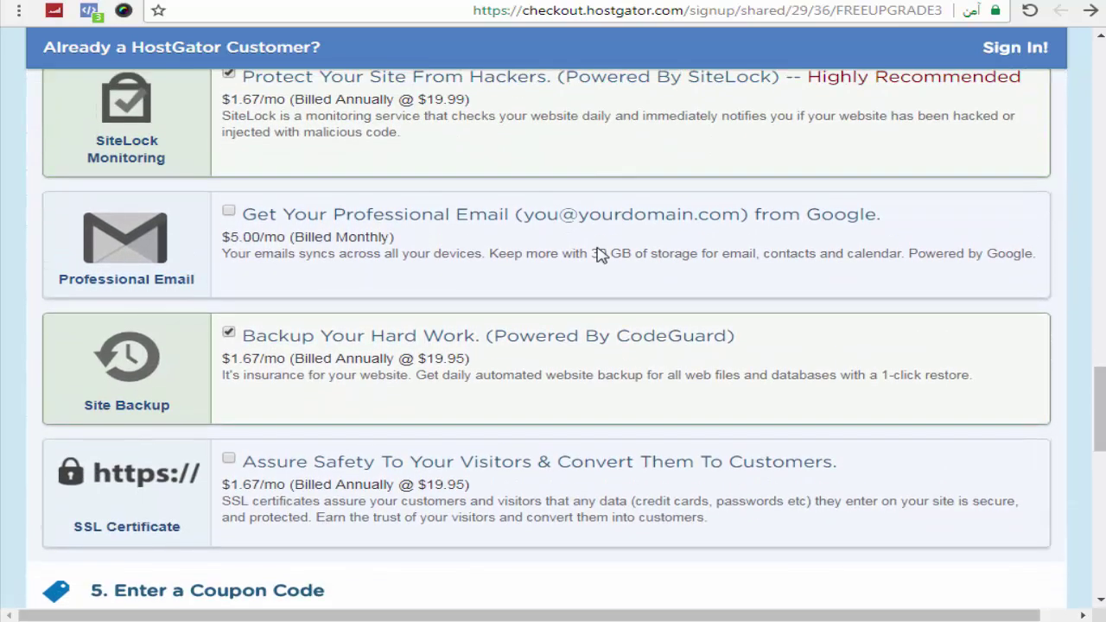
pyautogui.click(229, 75)
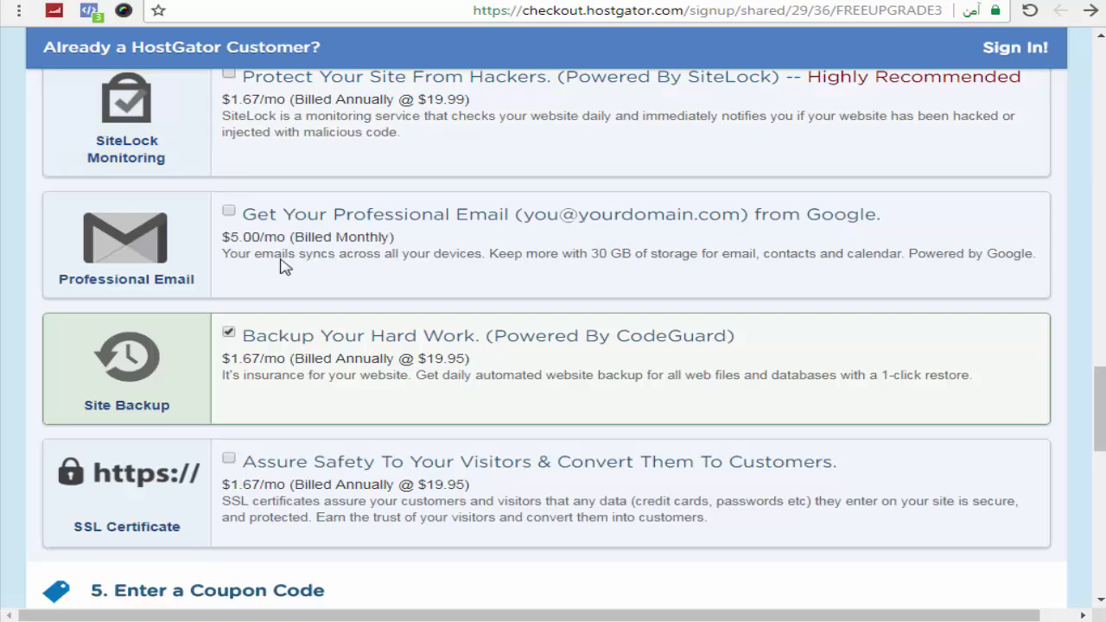
pyautogui.click(229, 333)
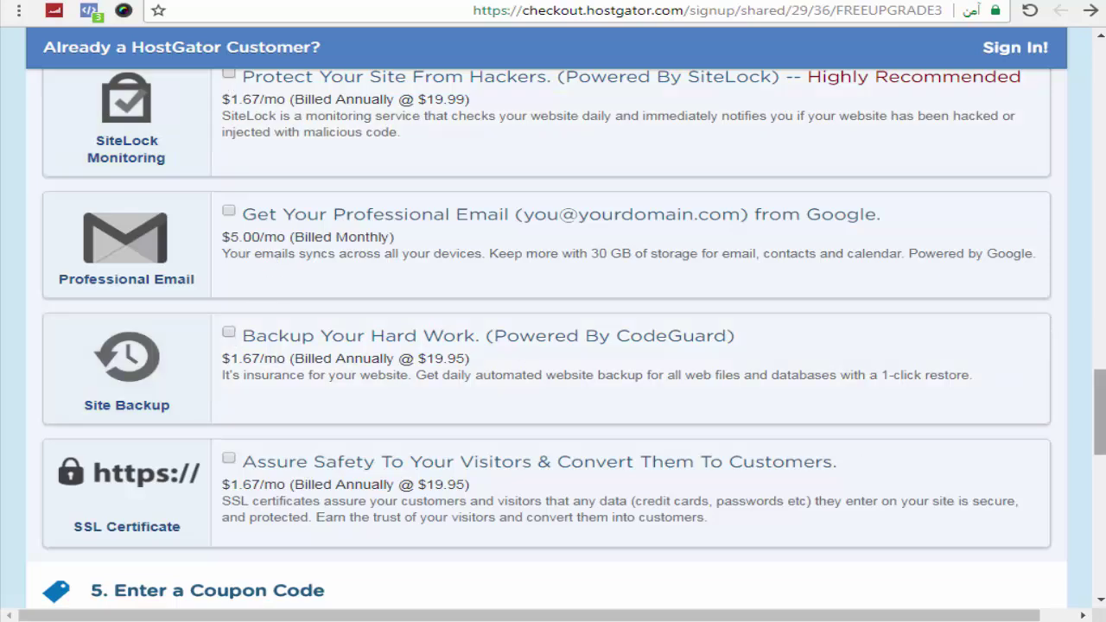
pyautogui.moveTo(1099, 406); pyautogui.dragTo(1099, 236)
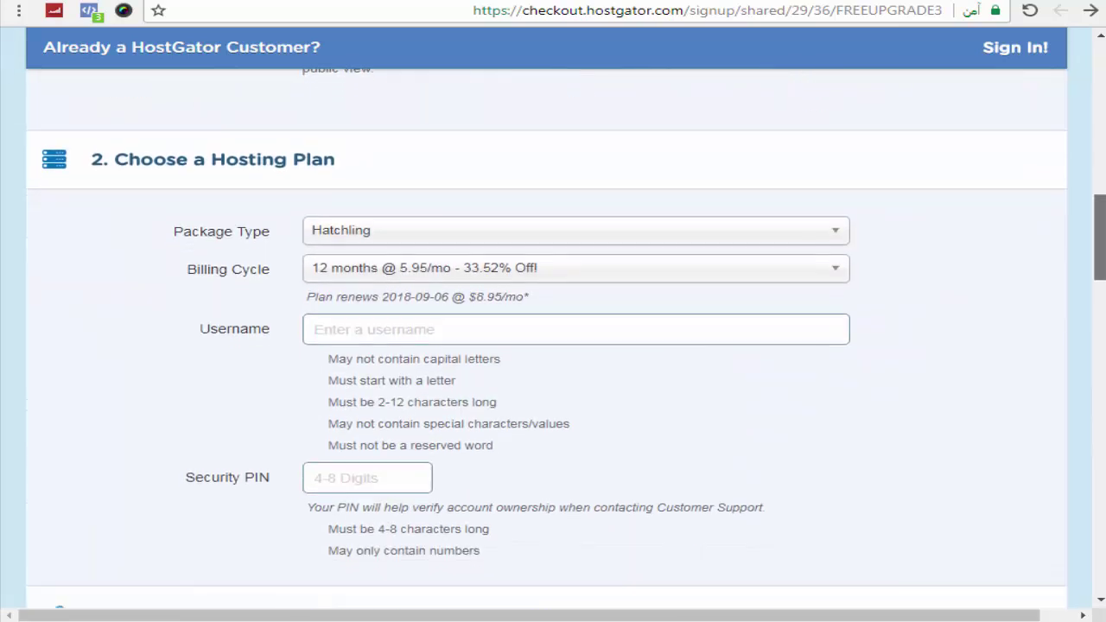
pyautogui.click(389, 275)
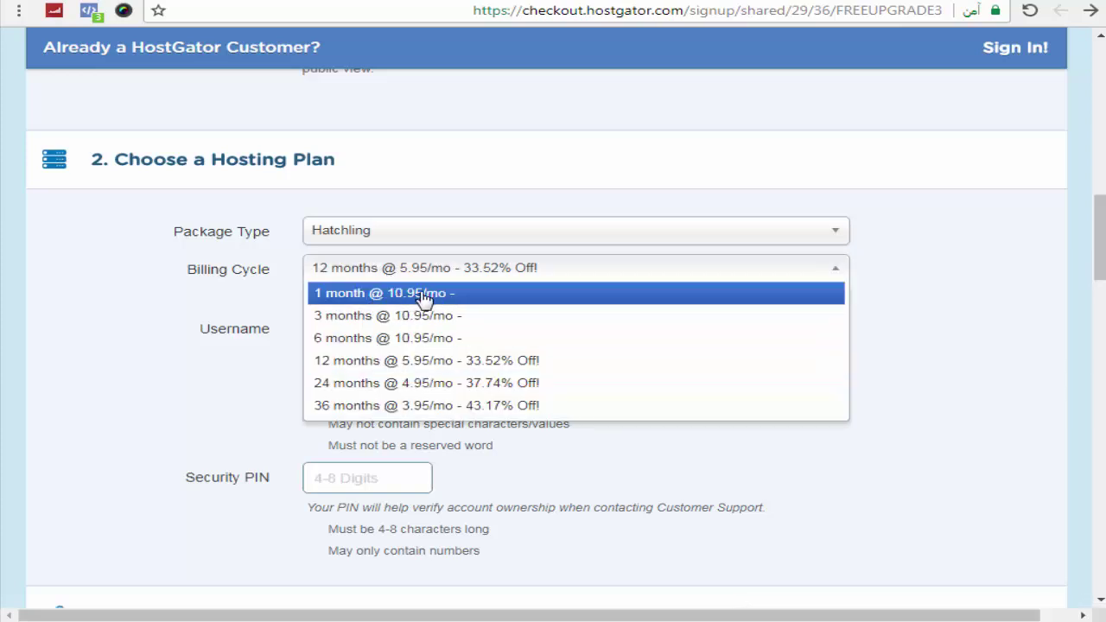
pyautogui.click(439, 360)
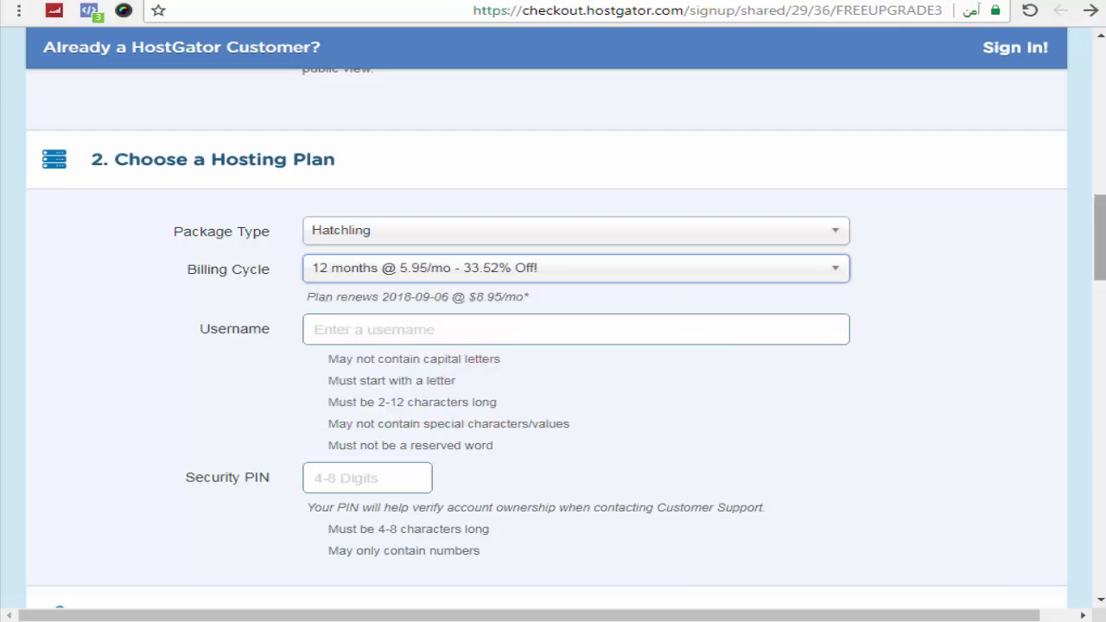
pyautogui.scroll(-20, 553, 346)
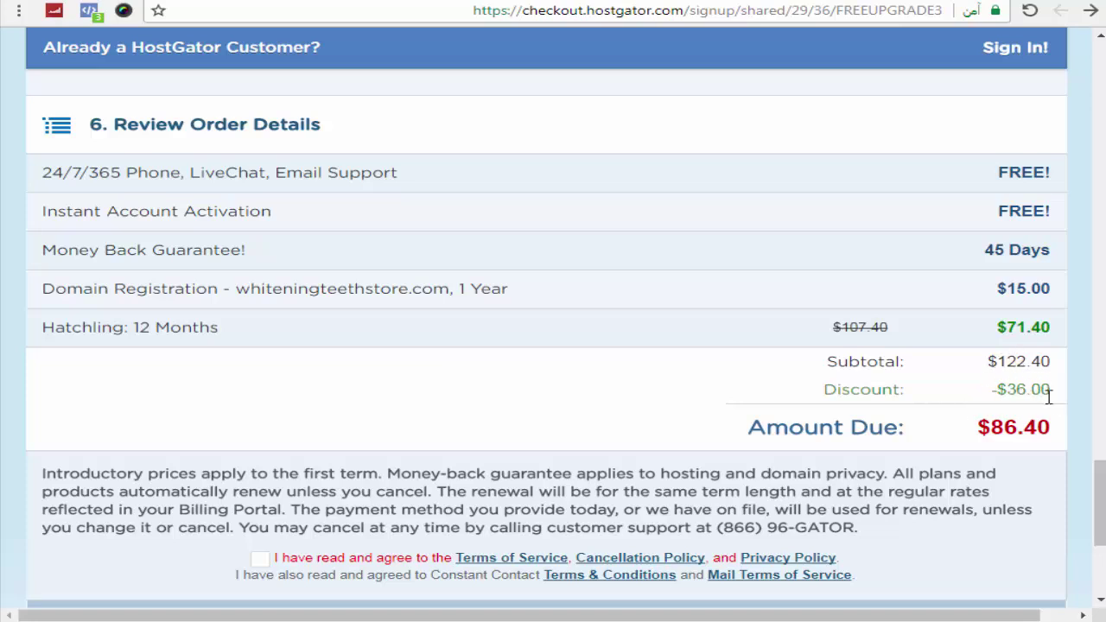
pyautogui.tripleClick(982, 432)
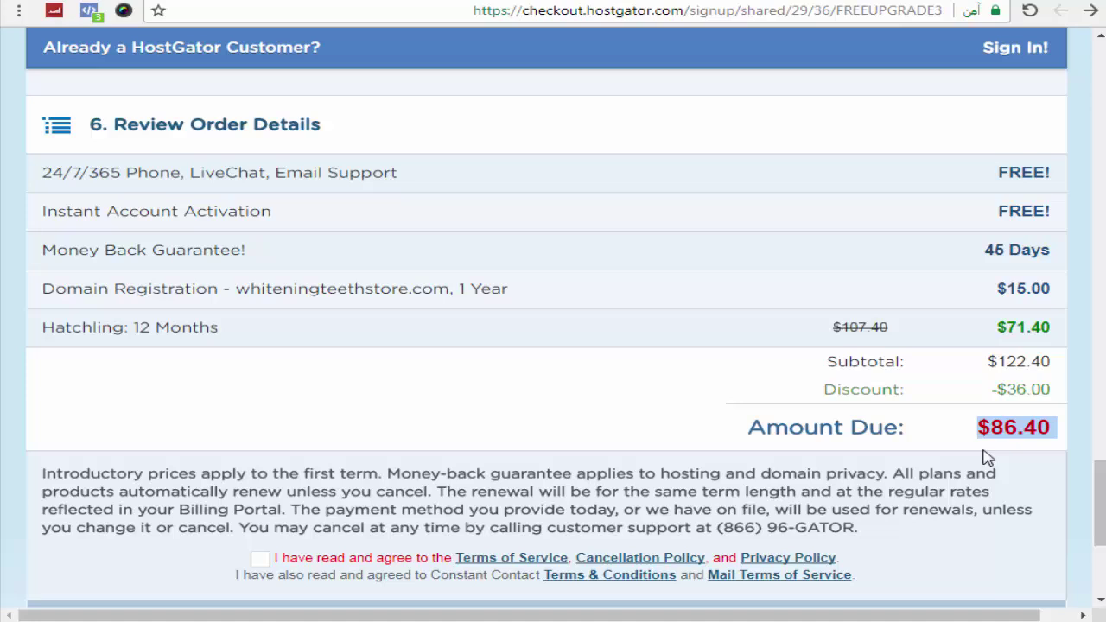
pyautogui.tripleClick(1011, 429)
pyautogui.click(1035, 451)
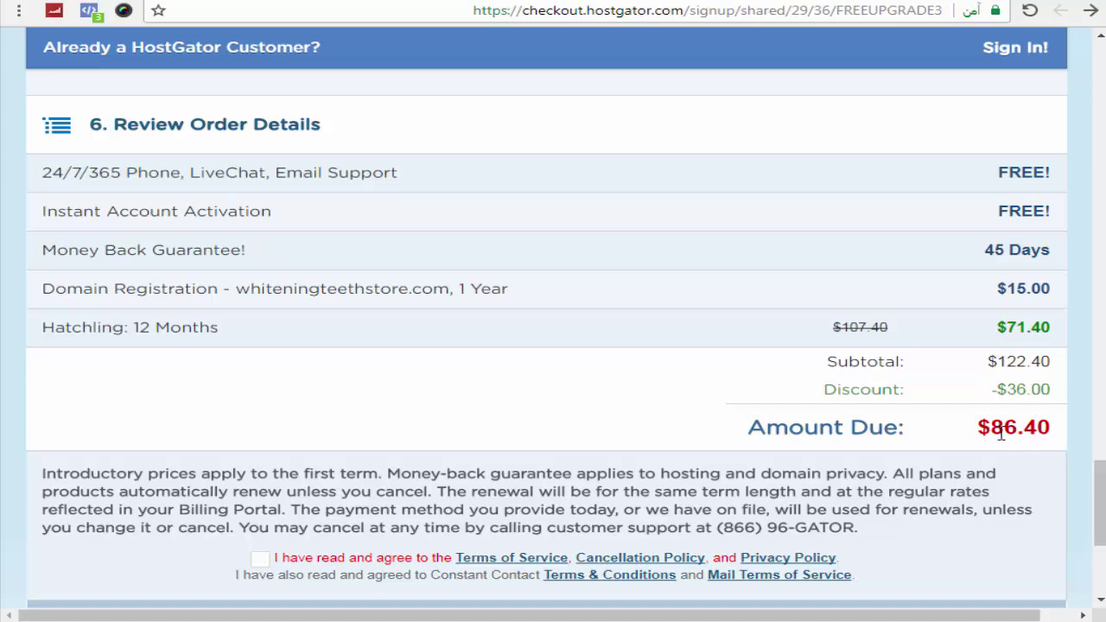
pyautogui.moveTo(1100, 503); pyautogui.dragTo(1100, 237)
# Step: Switch billing to 3 months @ 10.95/mo and drop SiteLock, making the total $47.85
pyautogui.click(824, 283)
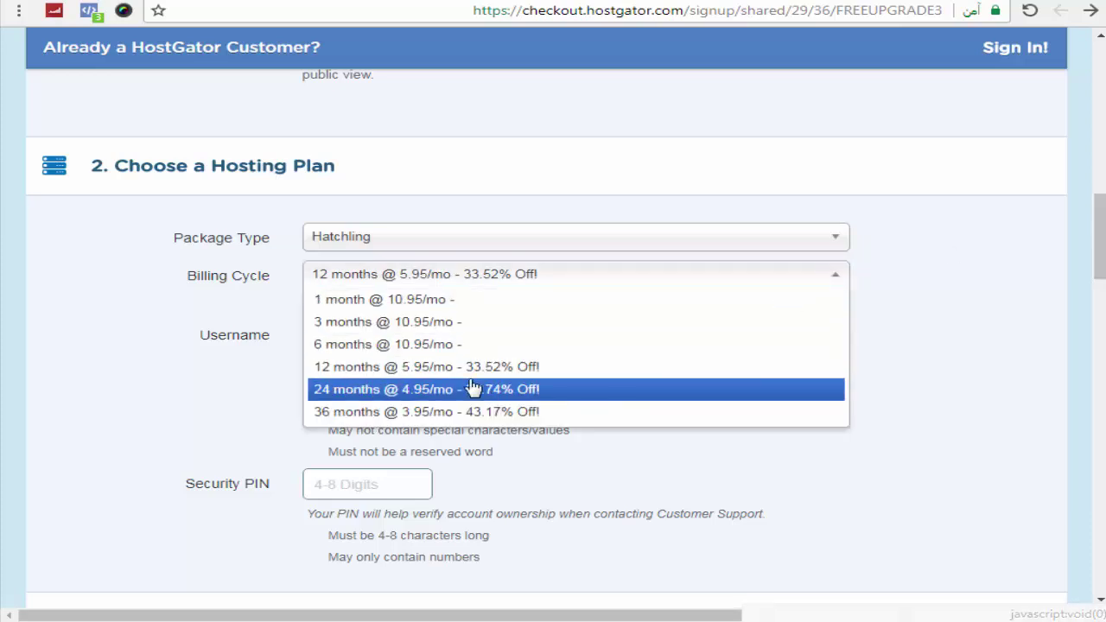
pyautogui.click(445, 353)
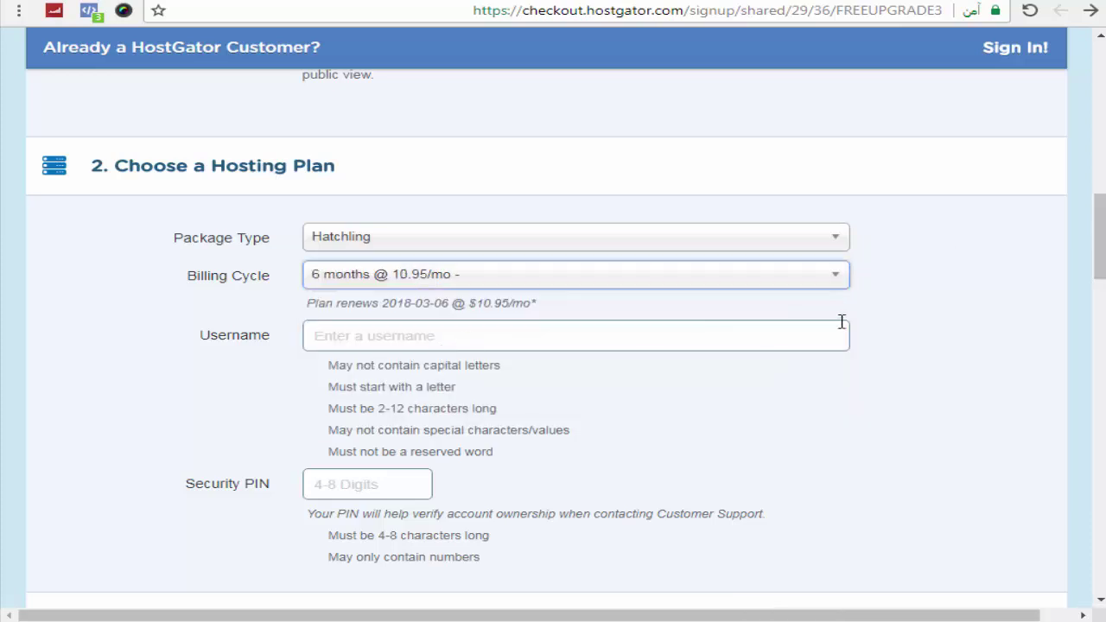
pyautogui.click(668, 276)
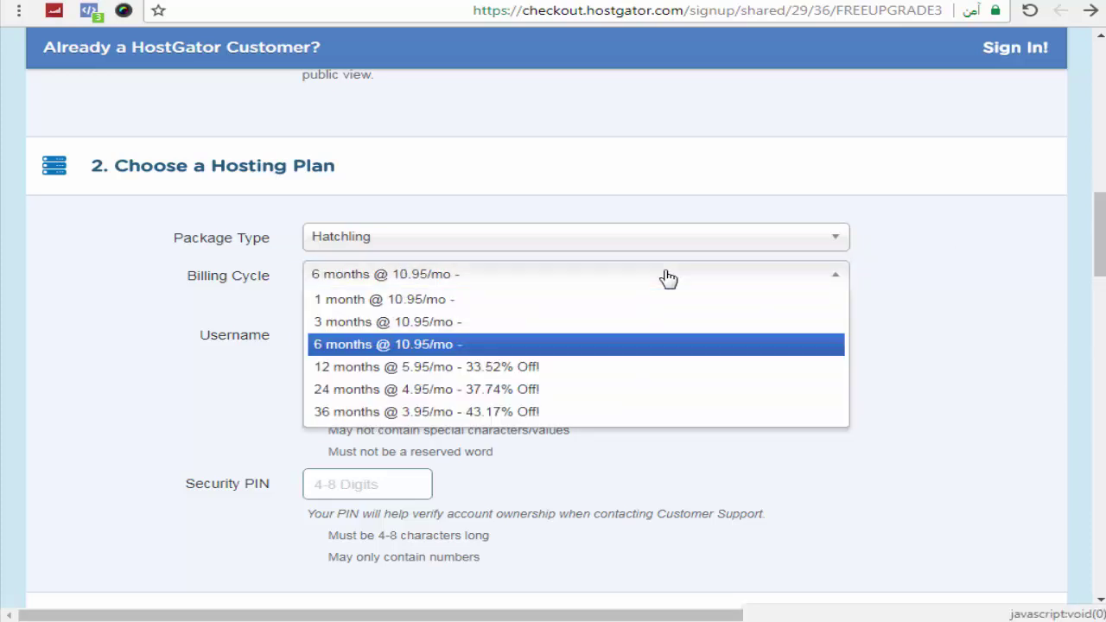
pyautogui.click(402, 322)
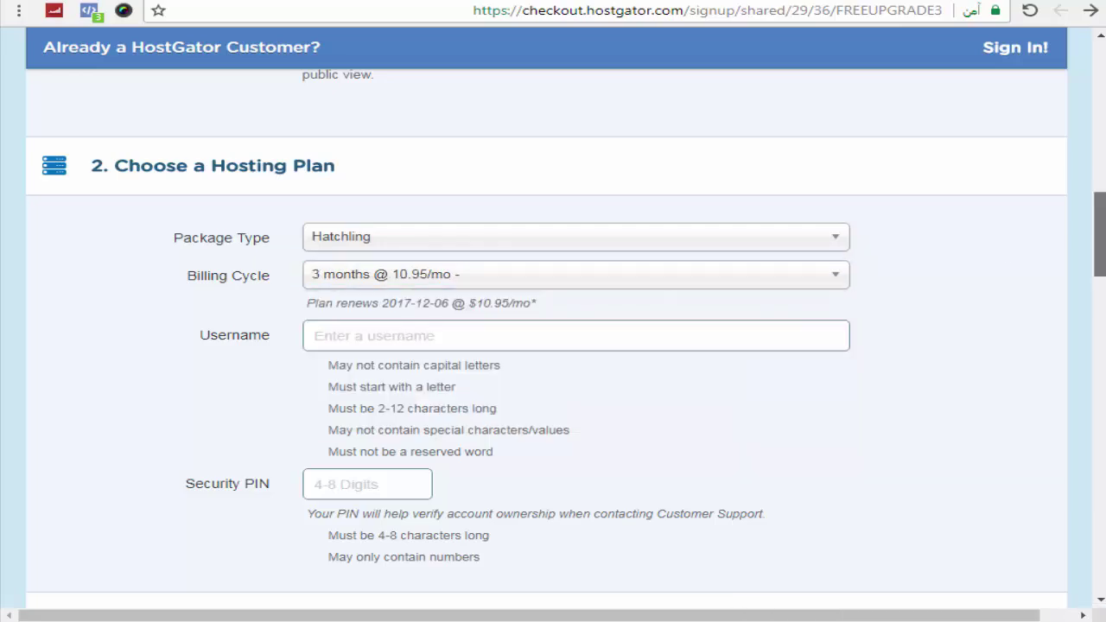
pyautogui.moveTo(1100, 233); pyautogui.dragTo(1099, 395)
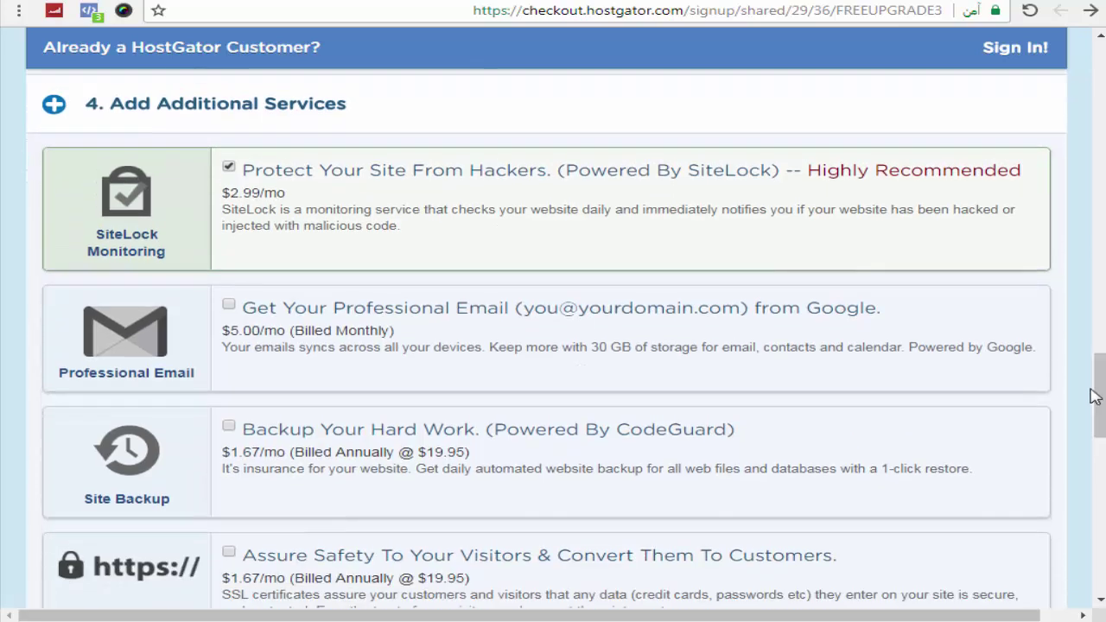
pyautogui.click(229, 167)
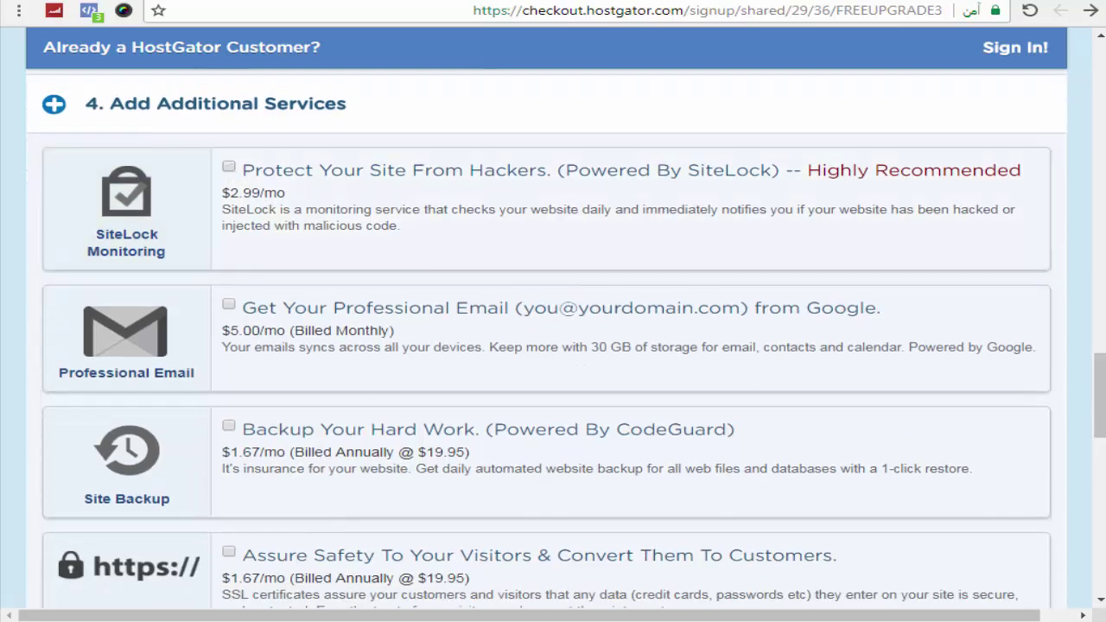
pyautogui.moveTo(1100, 367); pyautogui.dragTo(1103, 469)
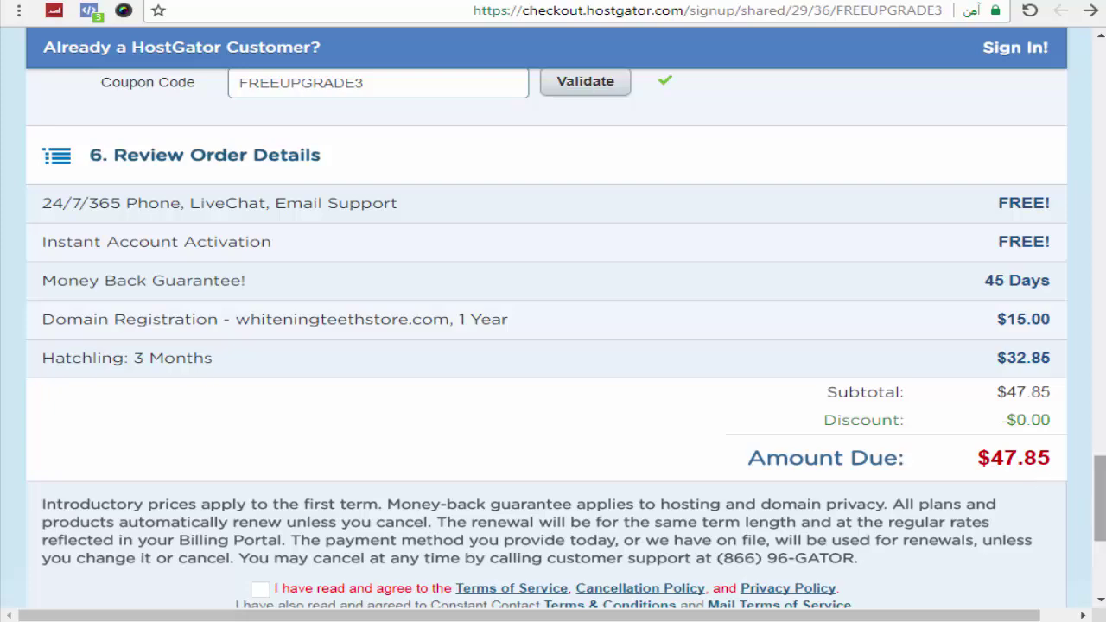
# Step: Scroll back up to the hosting plan section showing 3-month billing at $10.95/mo
pyautogui.moveTo(1100, 501); pyautogui.dragTo(1099, 231)
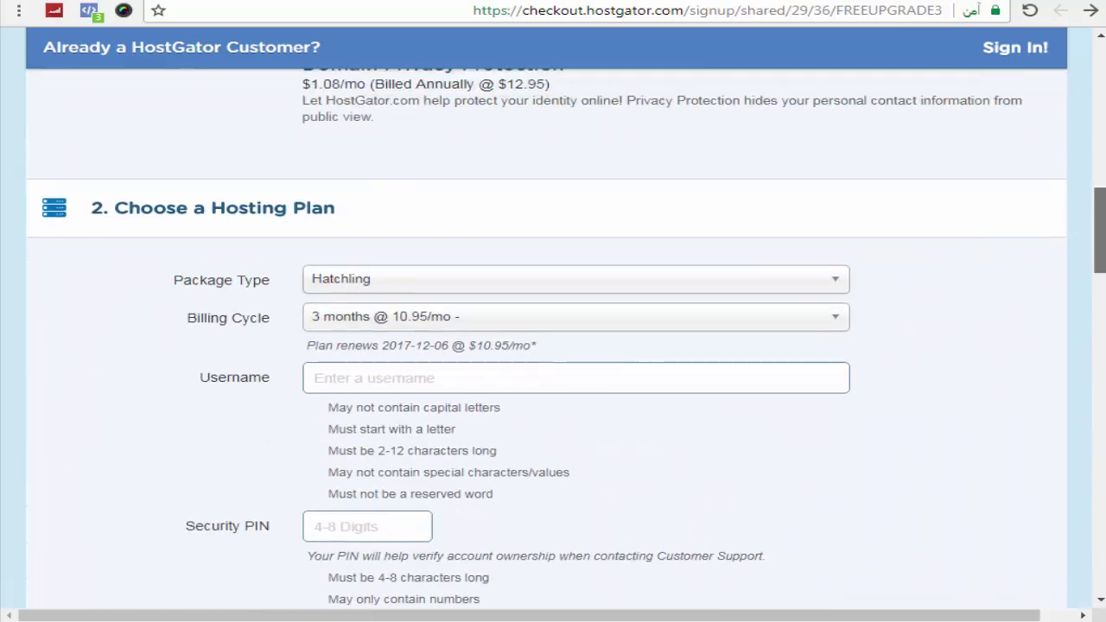
# Step: Put Hatchling back on 12 months @ 5.95/mo, renewing 2018-09-06 at $8.95/mo
pyautogui.click(751, 318)
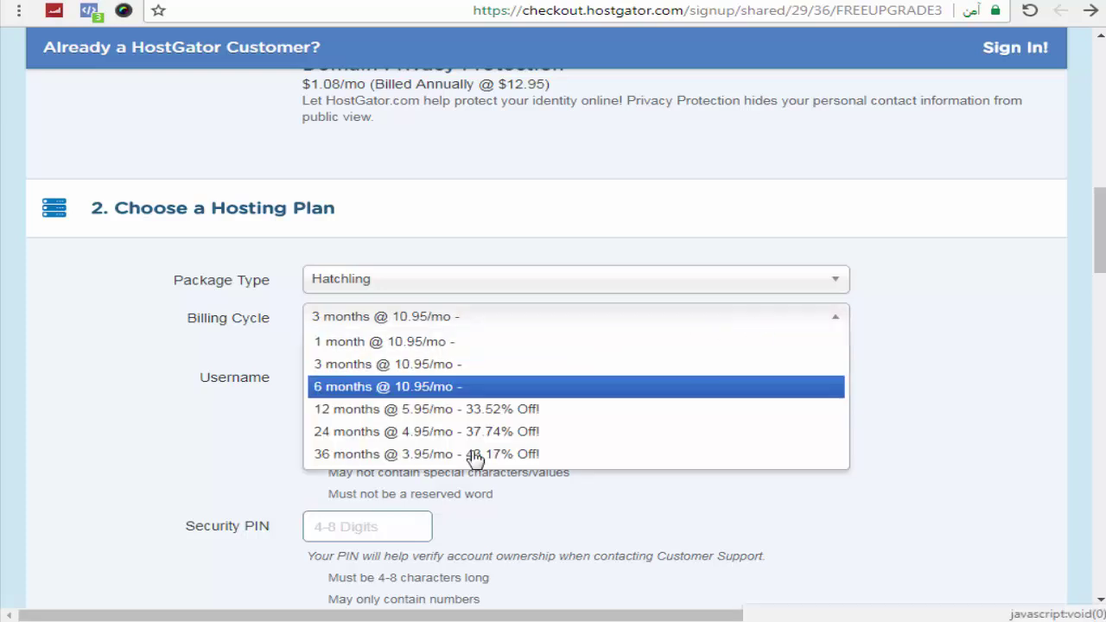
pyautogui.click(430, 410)
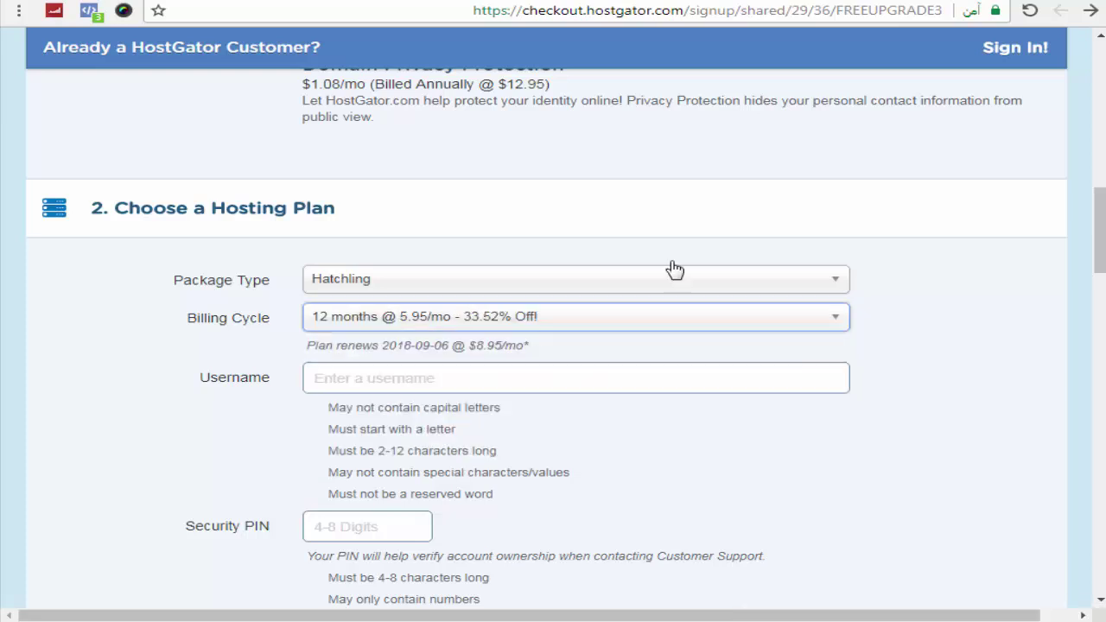
pyautogui.click(805, 222)
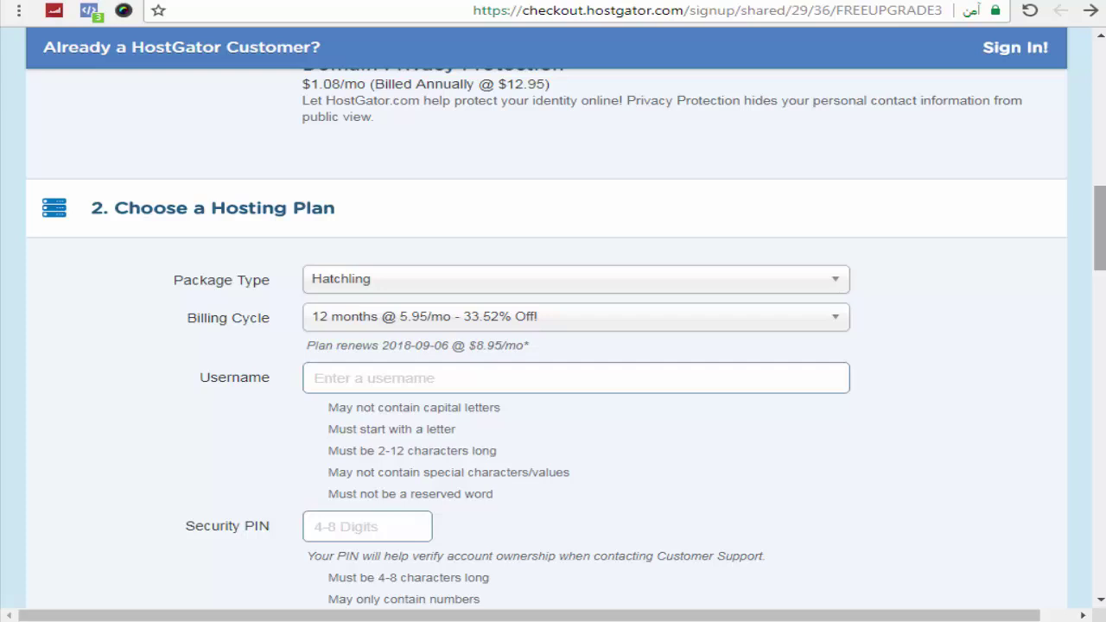
pyautogui.moveTo(1100, 228); pyautogui.dragTo(1100, 259)
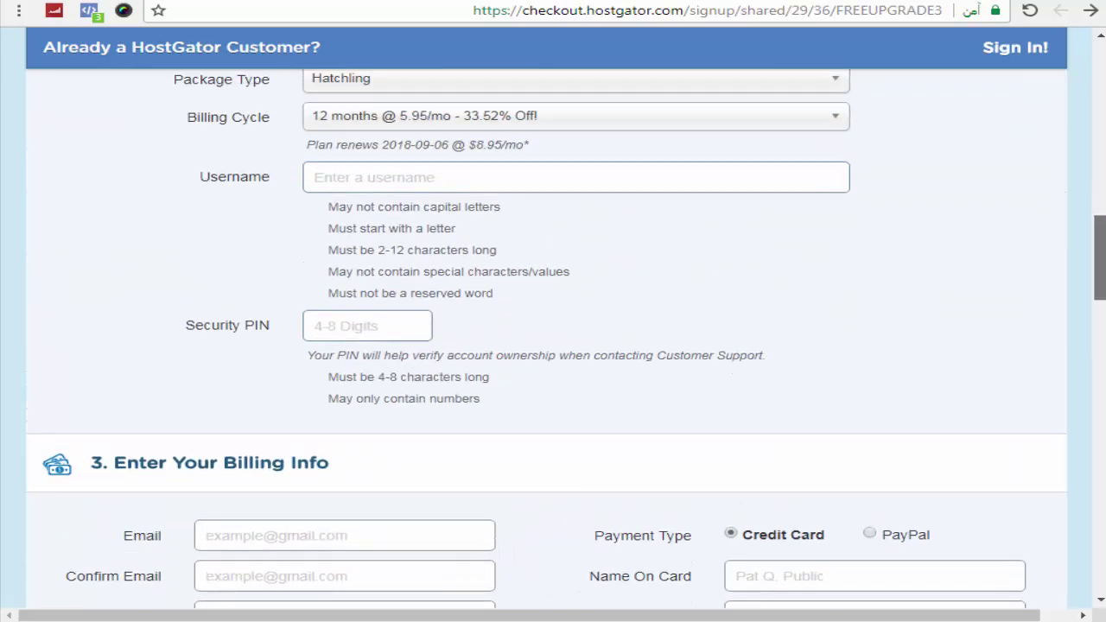
# Step: Enter a hosting account username and a six-digit security PIN that pass all checks
pyautogui.click(494, 180)
pyautogui.write('ra')
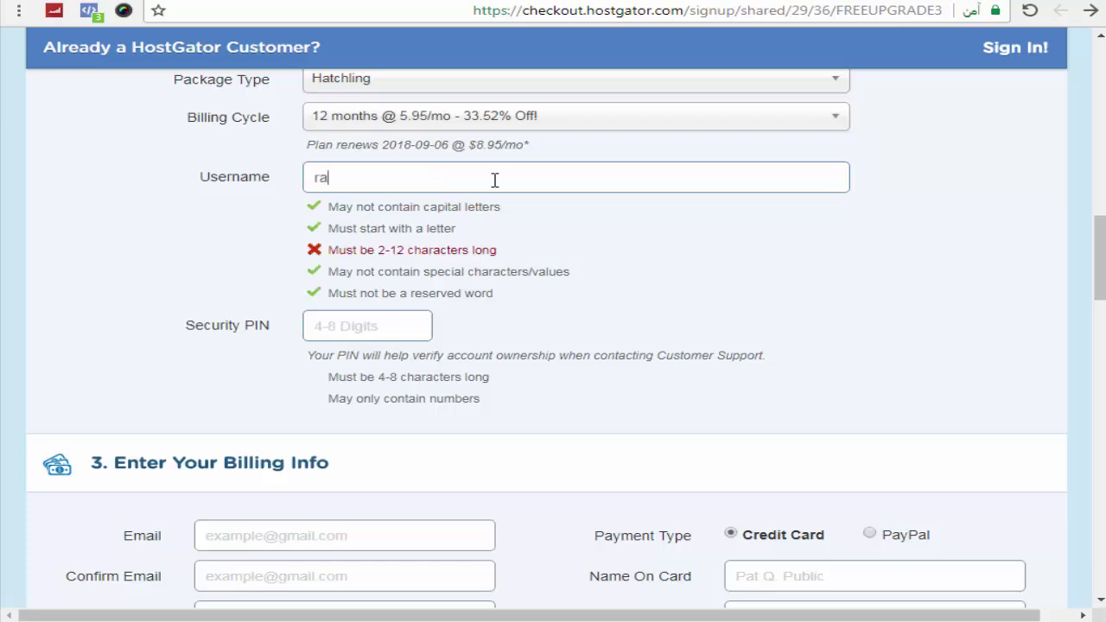
pyautogui.write('myezat')
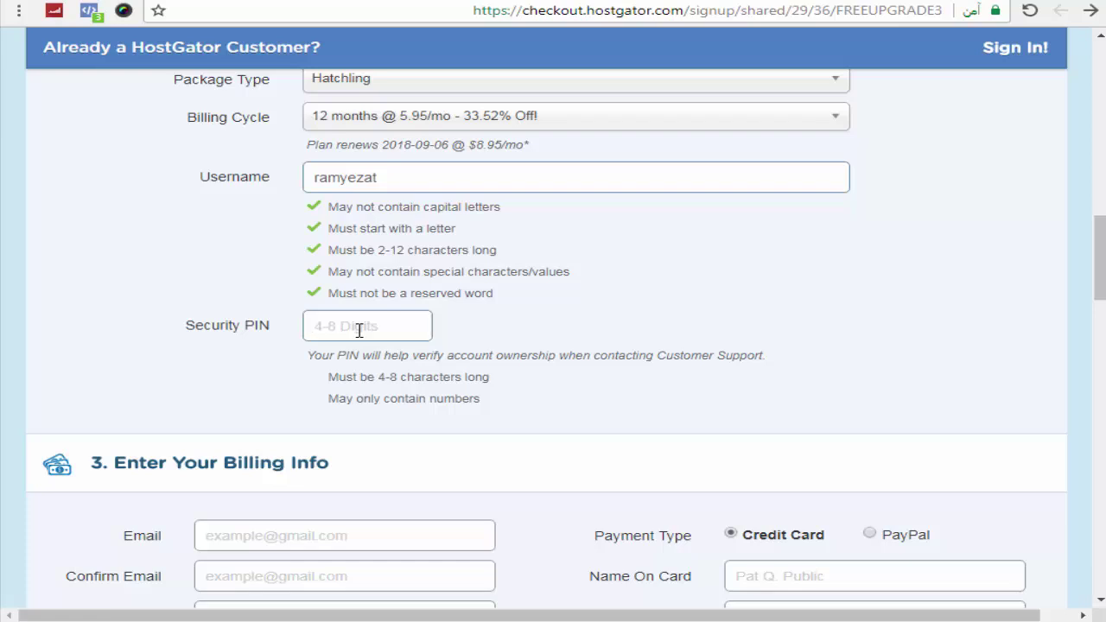
pyautogui.write('123')
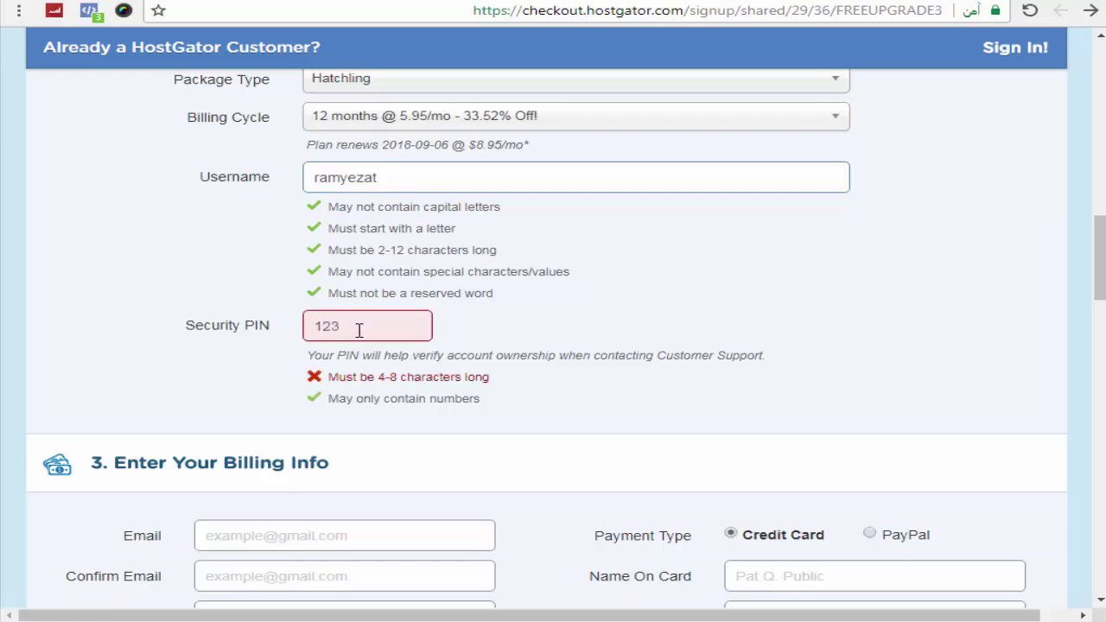
pyautogui.write('456')
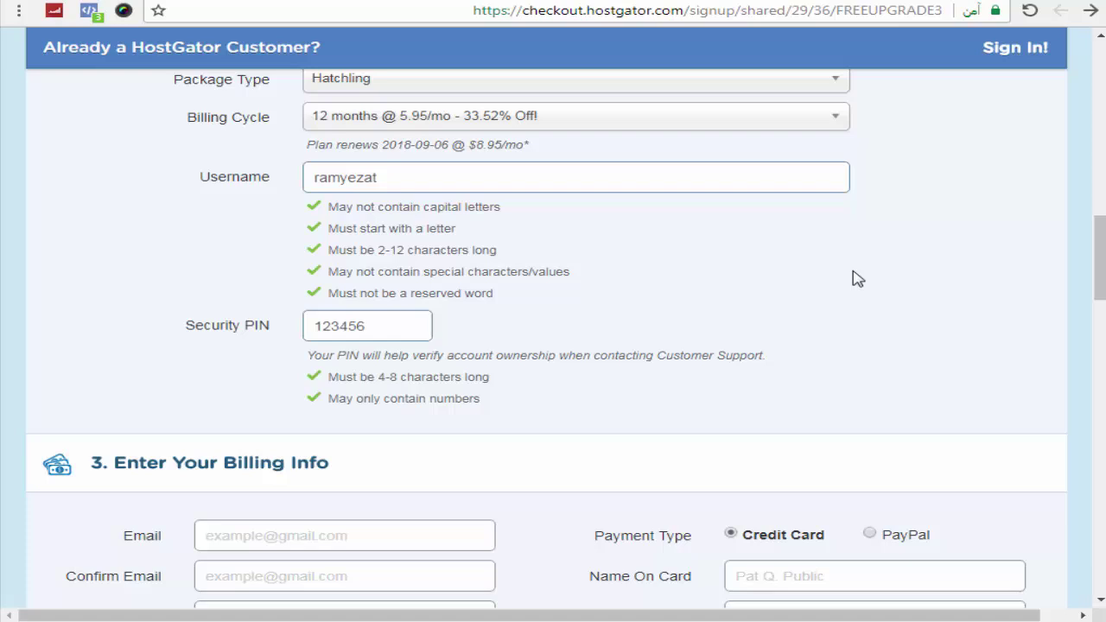
pyautogui.scroll(-5, 857, 278)
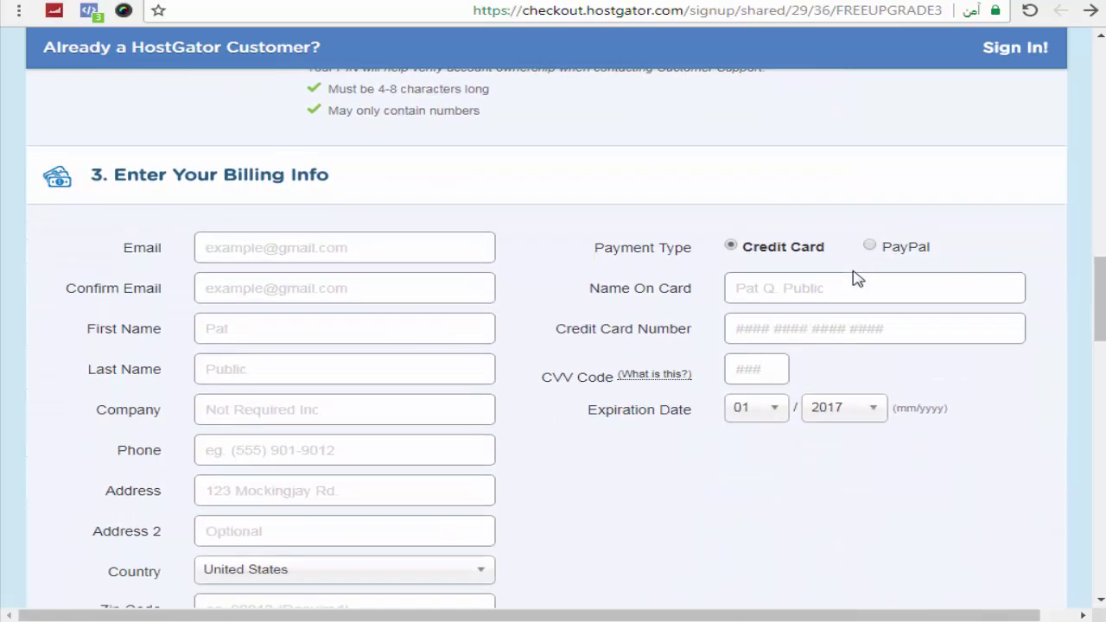
# Step: Choose PayPal as the payment type, leaving the e-mail fields blank for now
pyautogui.scroll(-1, 785, 274)
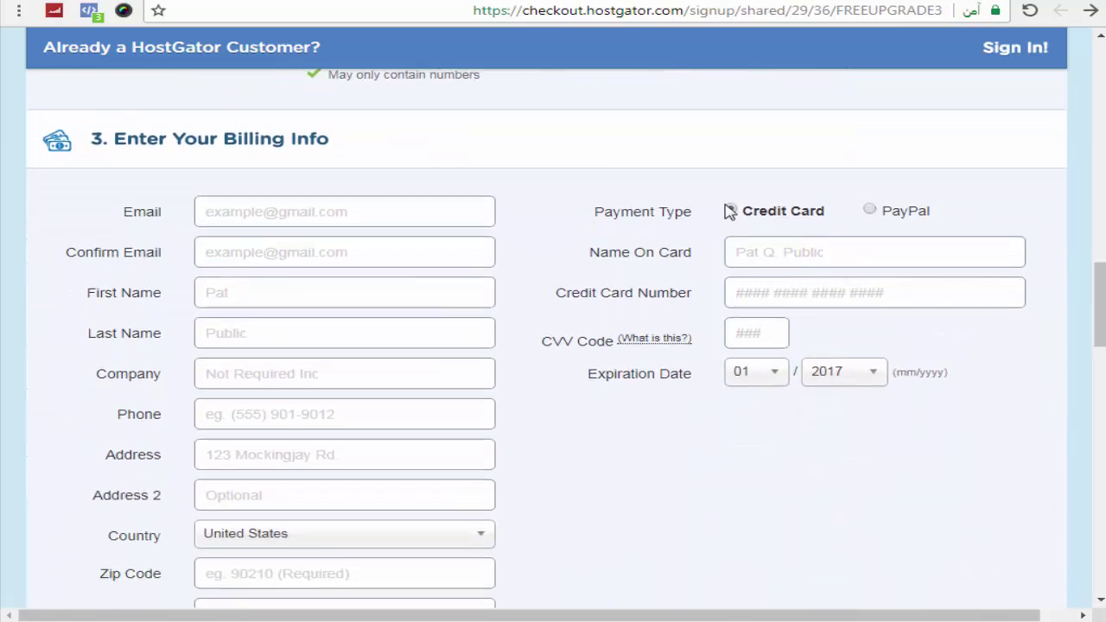
pyautogui.click(869, 214)
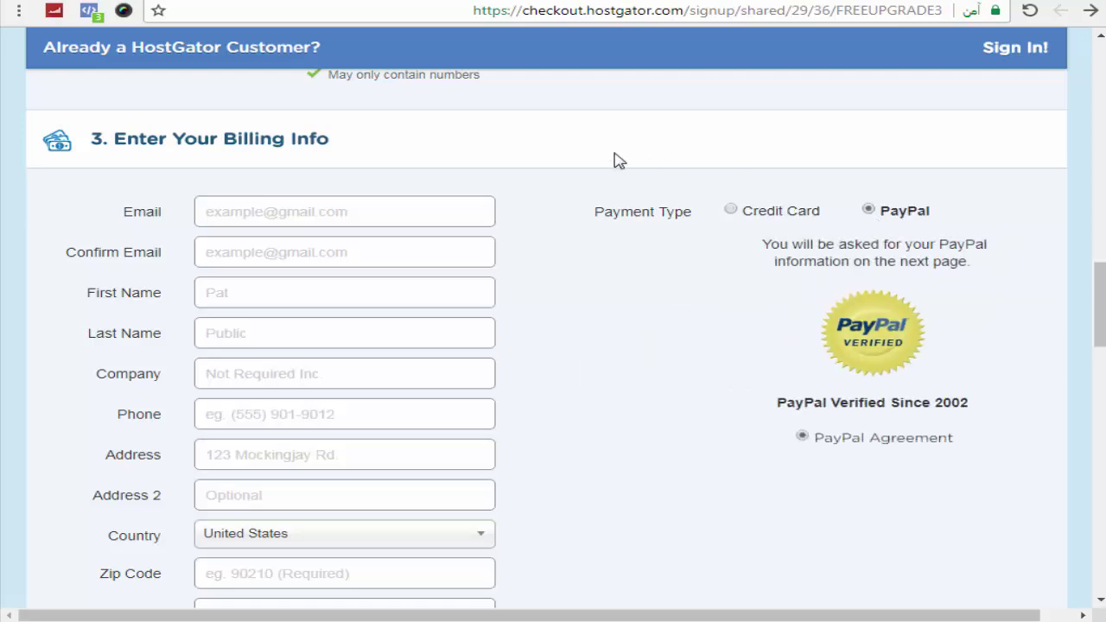
pyautogui.scroll(-1, 619, 160)
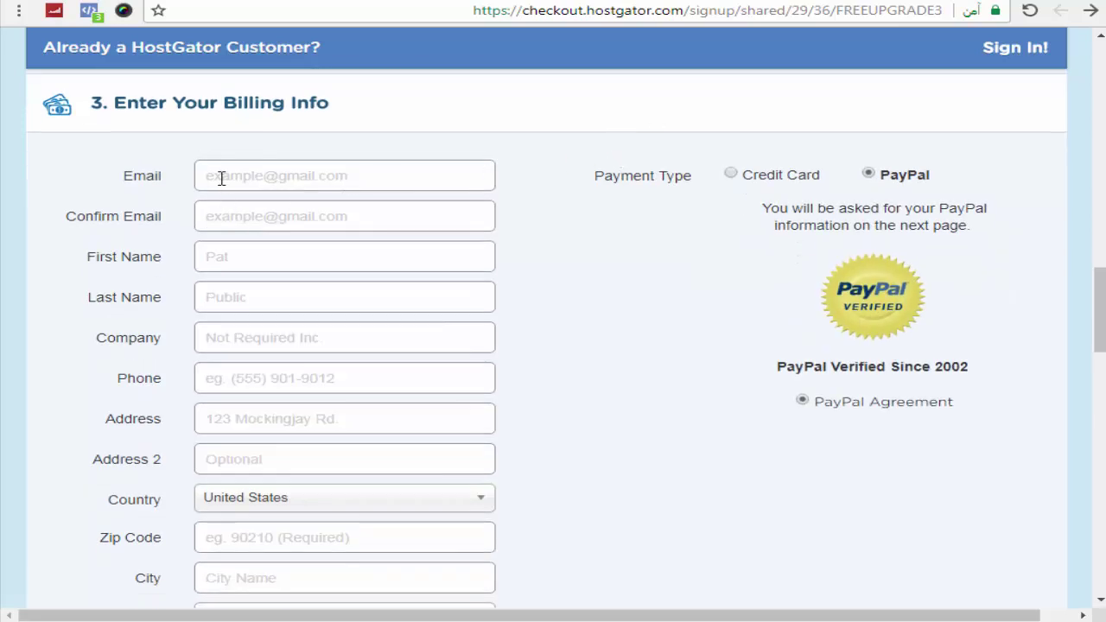
pyautogui.click(230, 216)
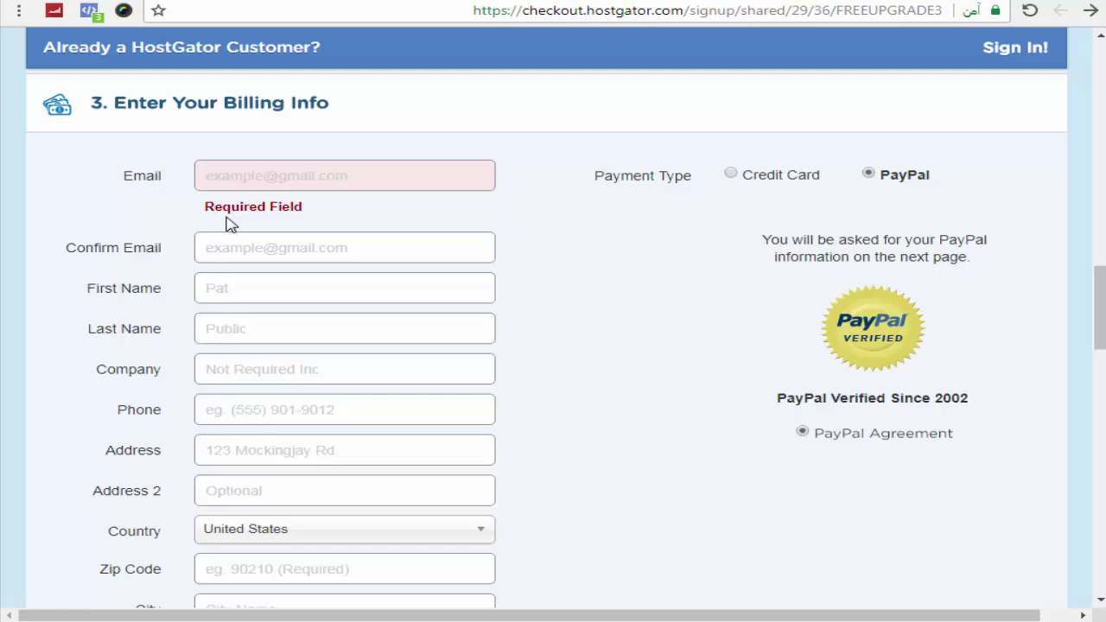
pyautogui.click(184, 223)
pyautogui.scroll(-3, 181, 223)
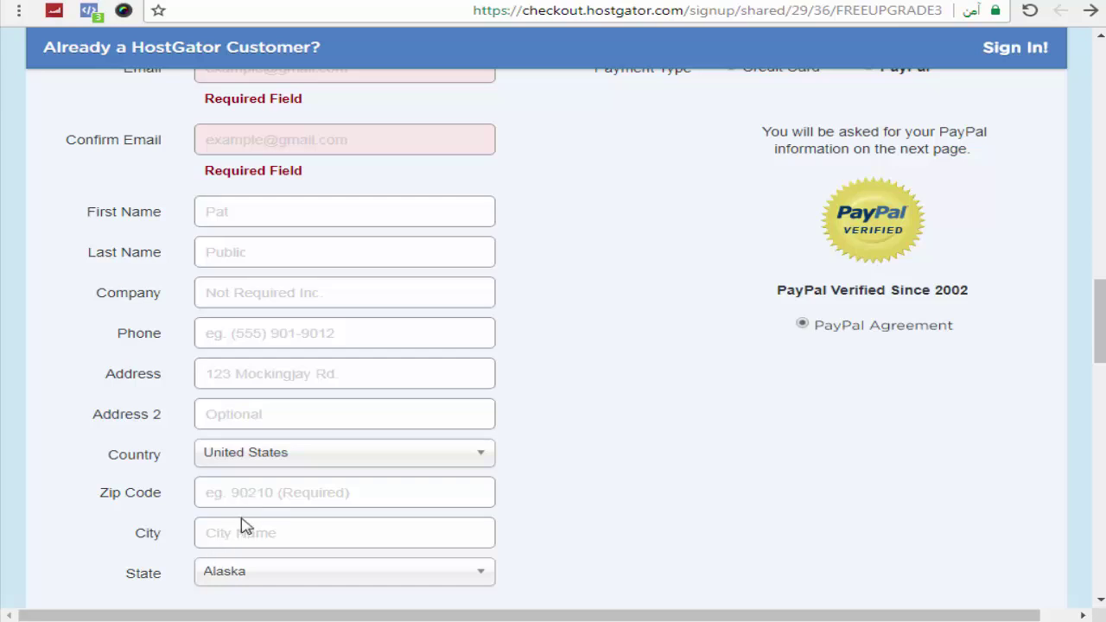
pyautogui.scroll(-1, 132, 577)
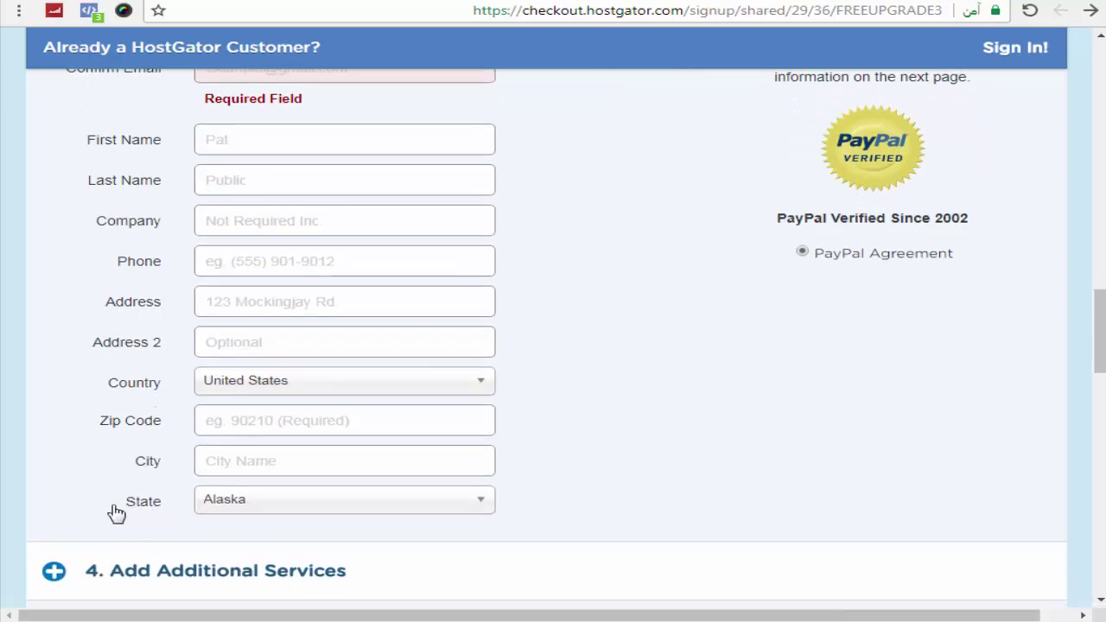
pyautogui.scroll(1, 116, 513)
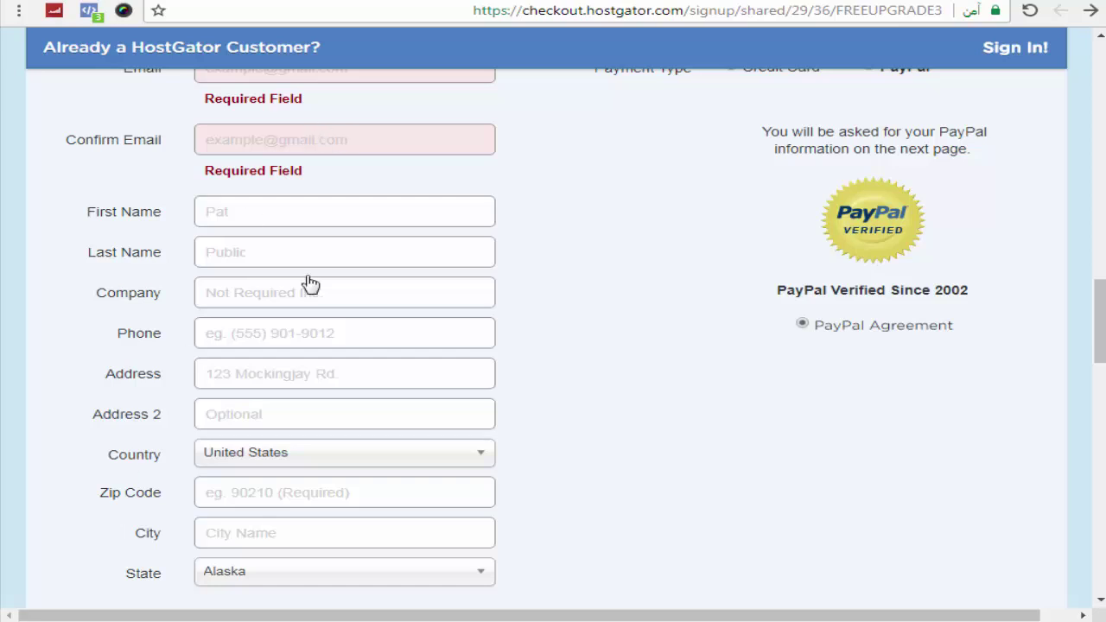
pyautogui.scroll(1, 294, 354)
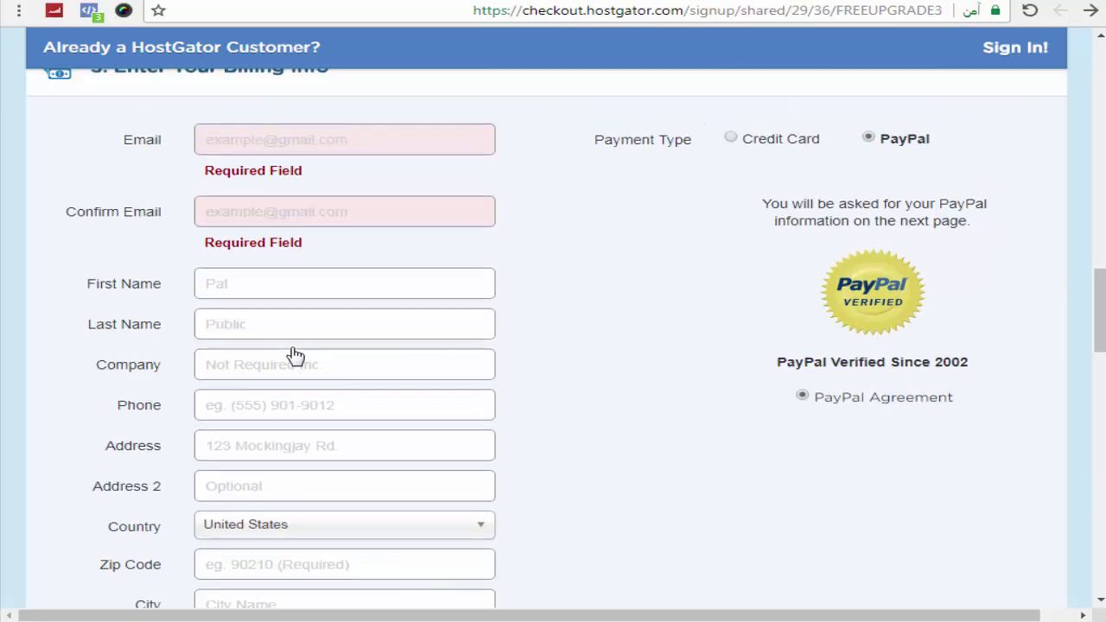
pyautogui.scroll(-5, 293, 354)
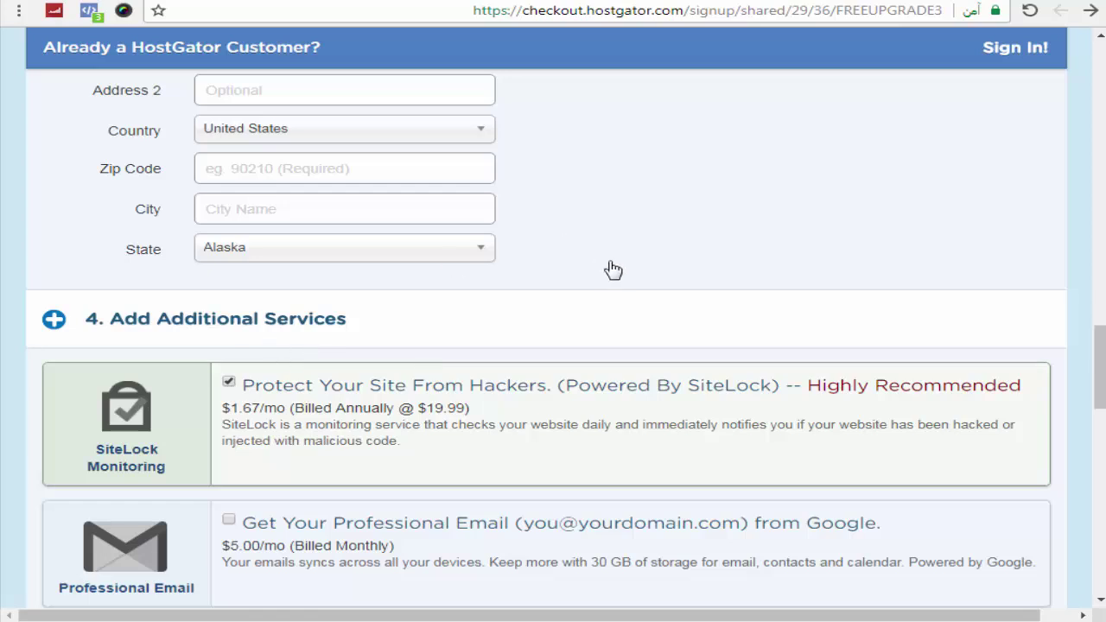
pyautogui.scroll(-2, 613, 272)
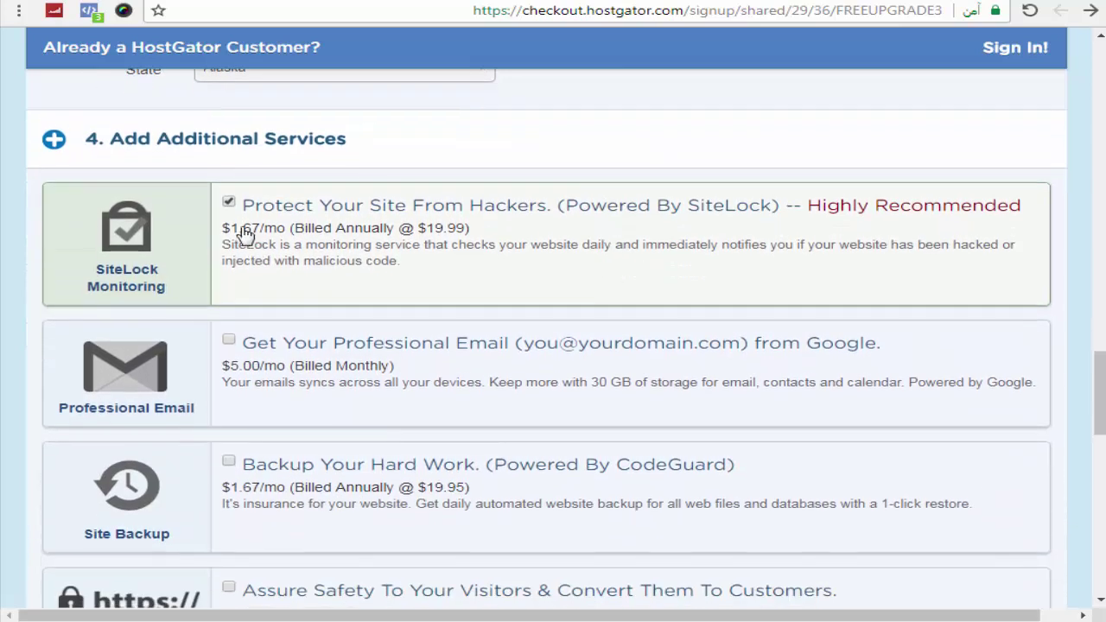
pyautogui.click(228, 203)
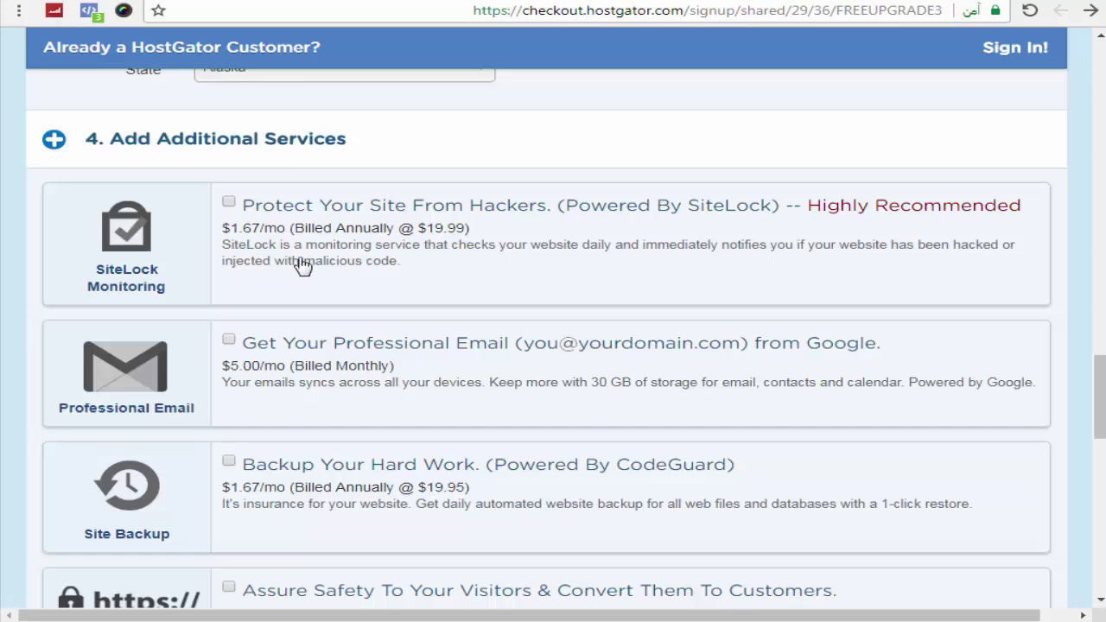
pyautogui.scroll(-1, 303, 265)
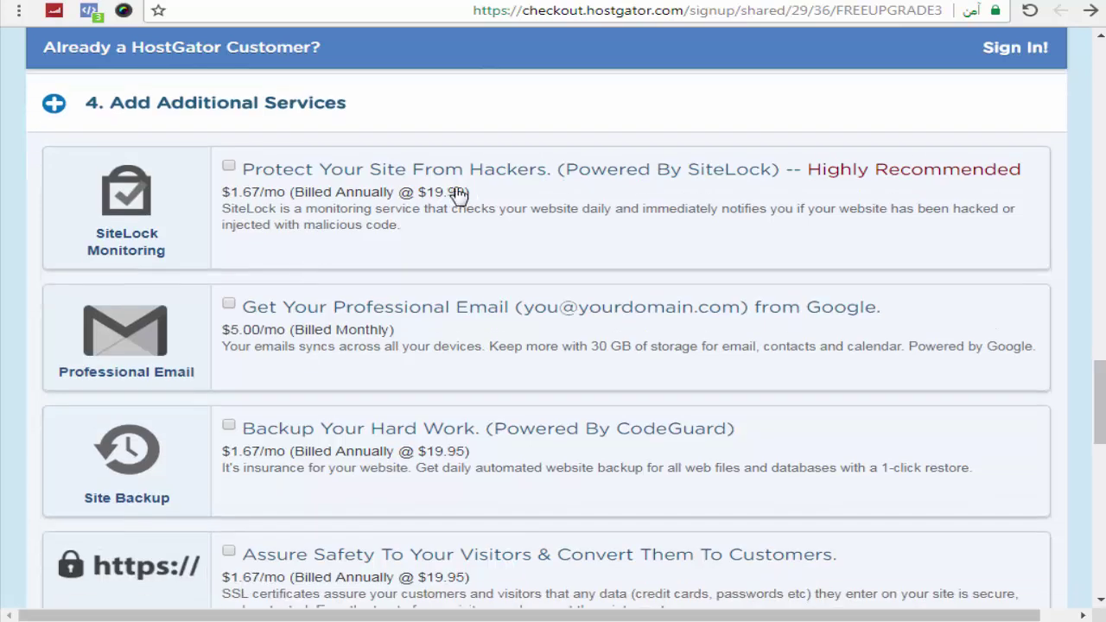
pyautogui.scroll(-5, 246, 199)
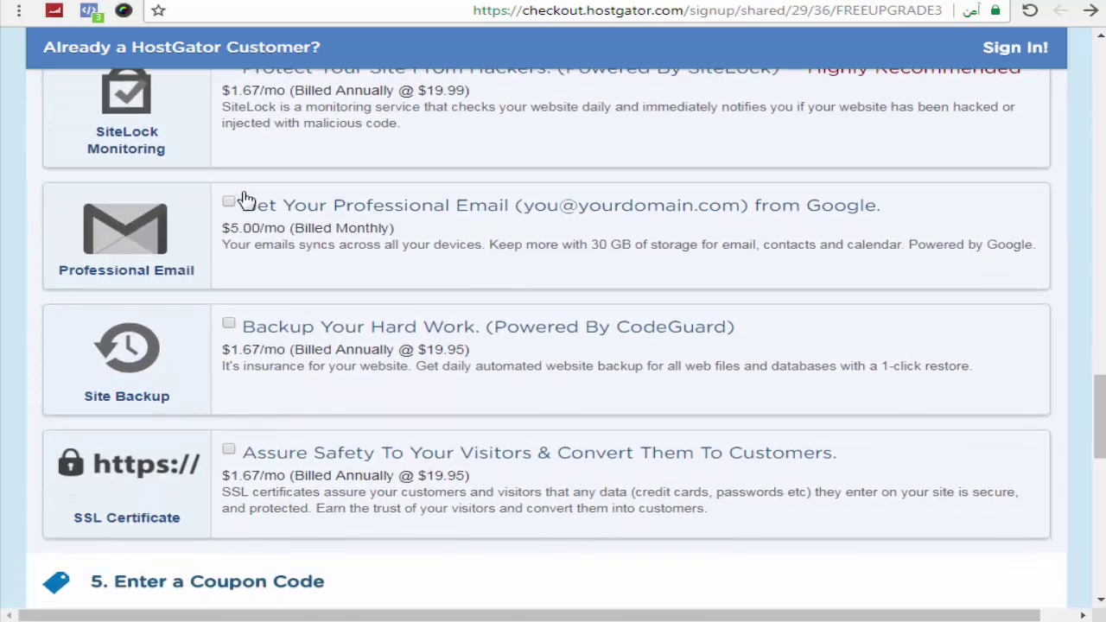
pyautogui.scroll(-2, 246, 199)
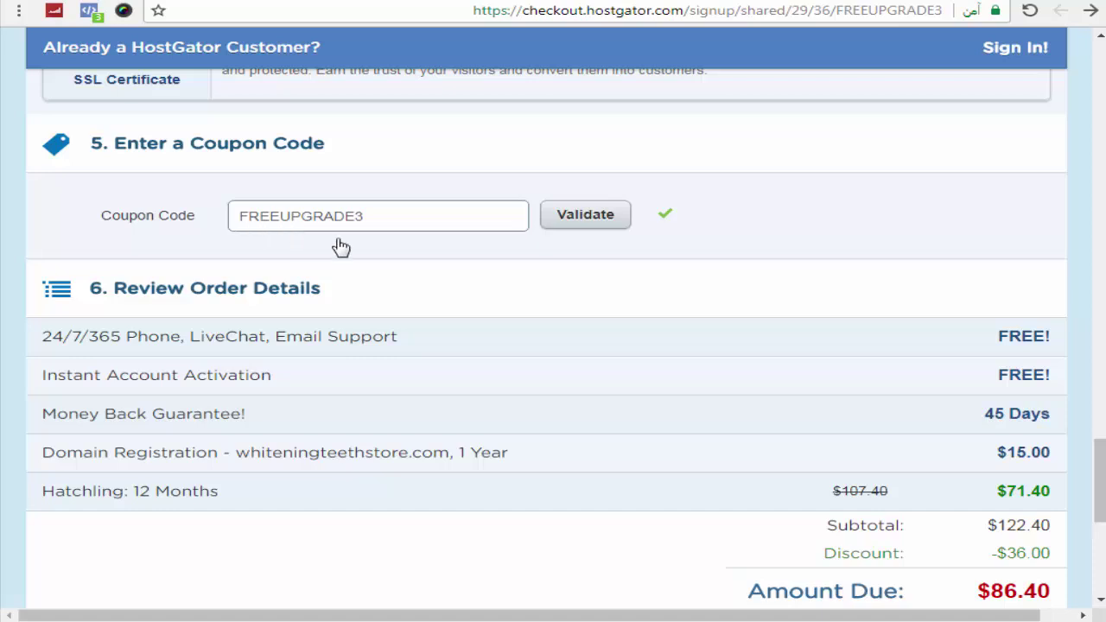
# Step: Tick 'I have read and agree to the Terms of Service' and click Checkout Now
pyautogui.scroll(-2, 569, 274)
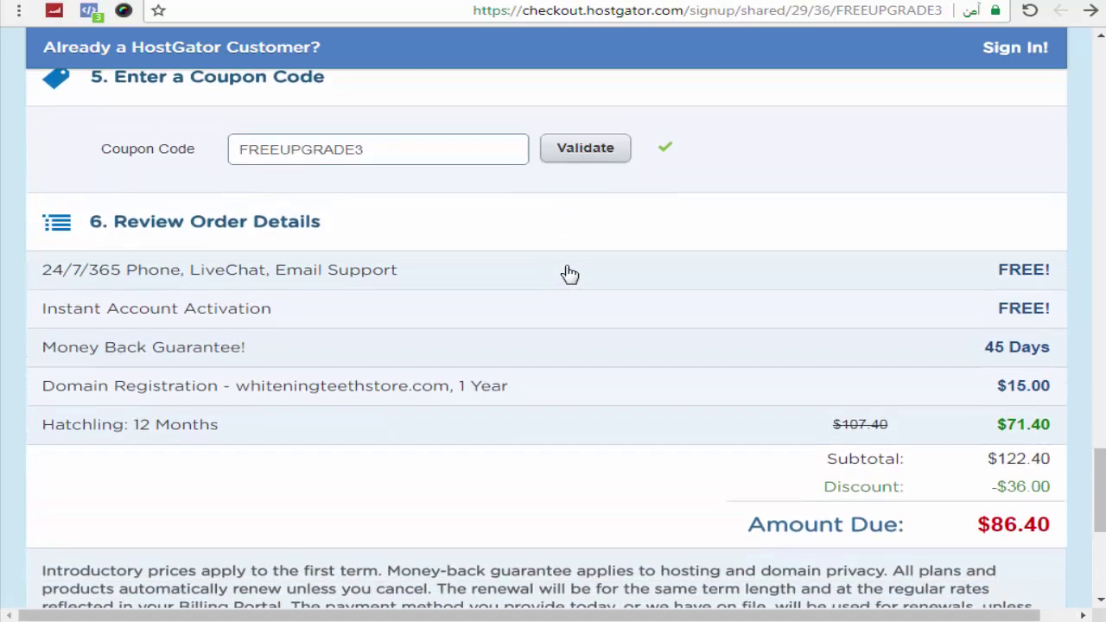
pyautogui.scroll(-1, 729, 281)
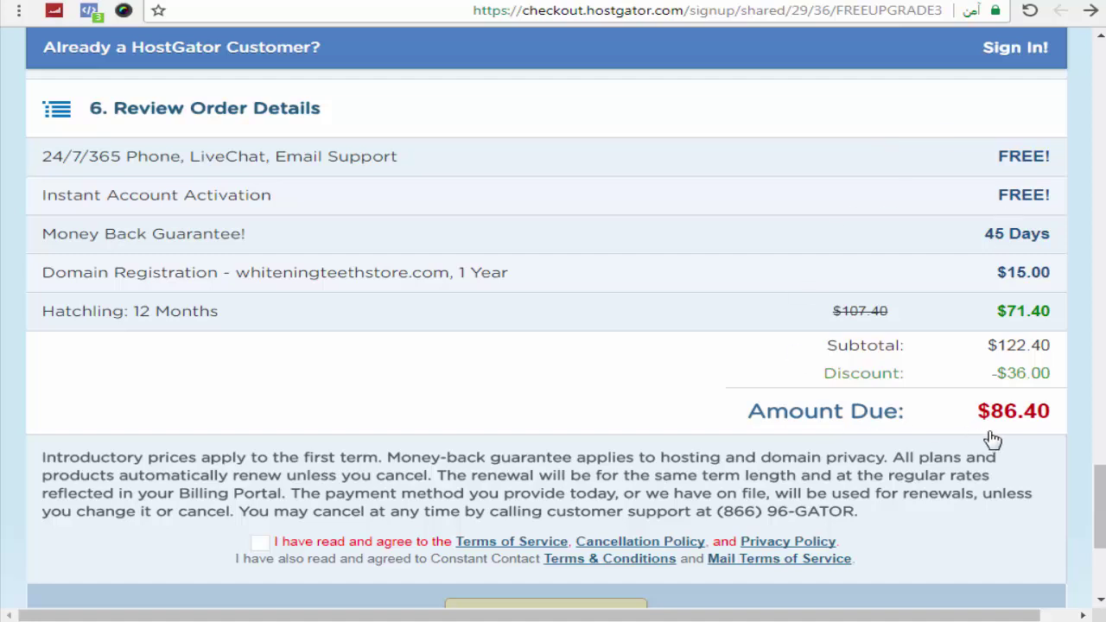
pyautogui.scroll(-1, 991, 440)
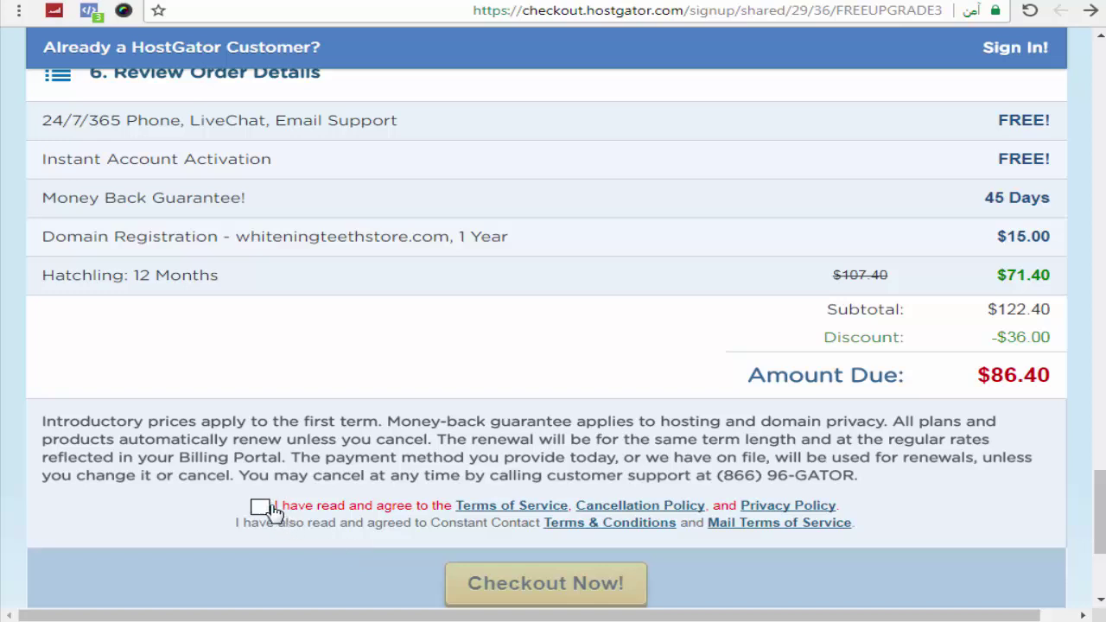
pyautogui.click(260, 507)
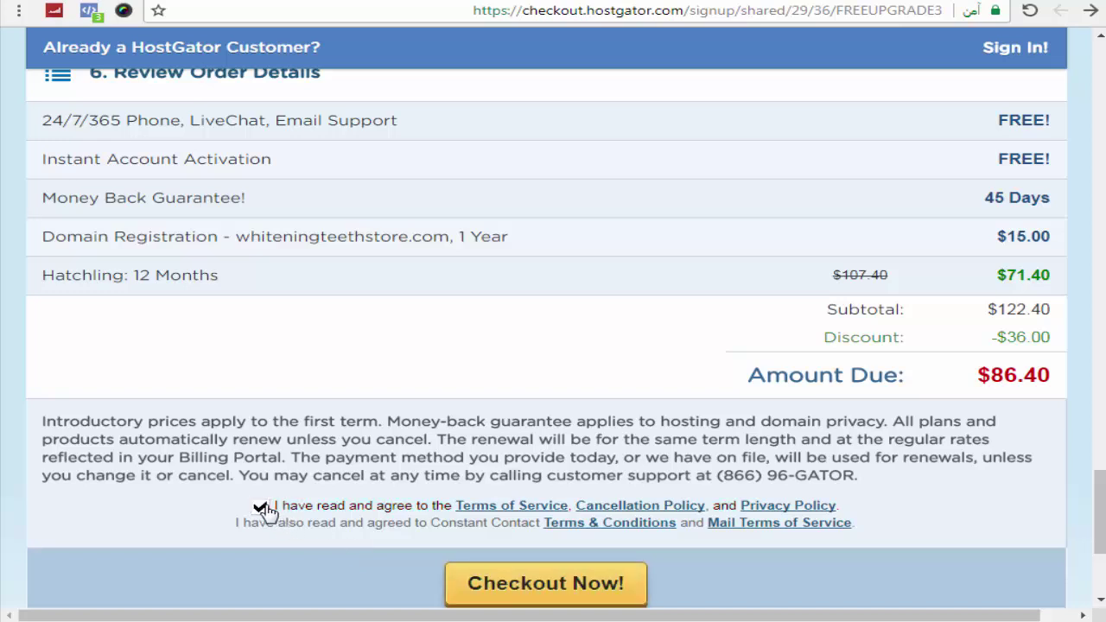
pyautogui.click(484, 583)
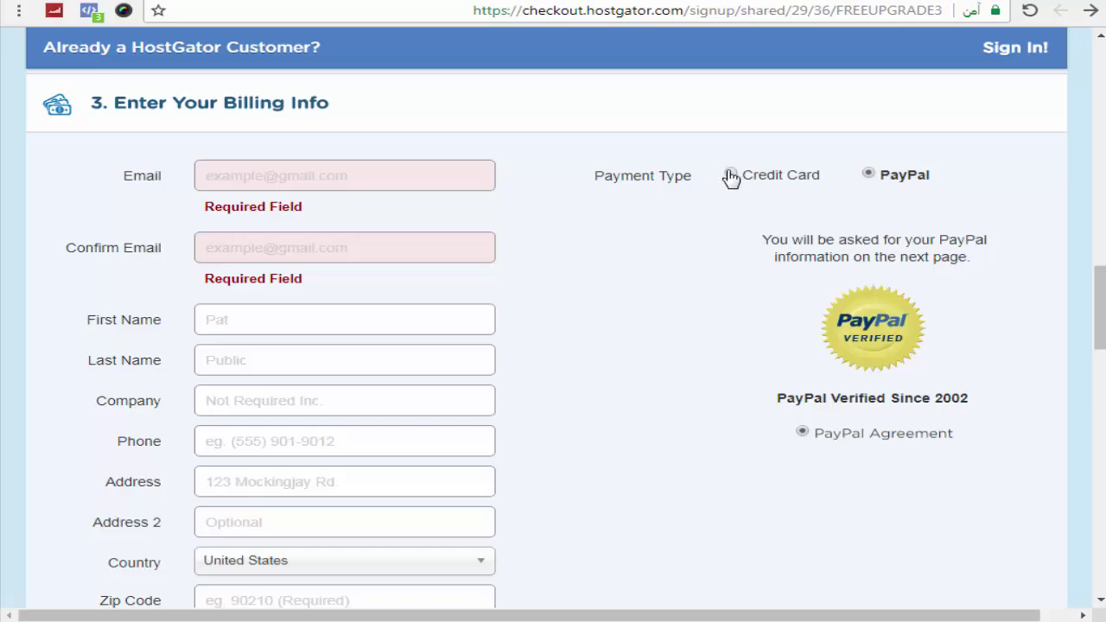
# Step: Review the checkout page and submit the $86.40 Hatchling order again
pyautogui.scroll(-15, 730, 177)
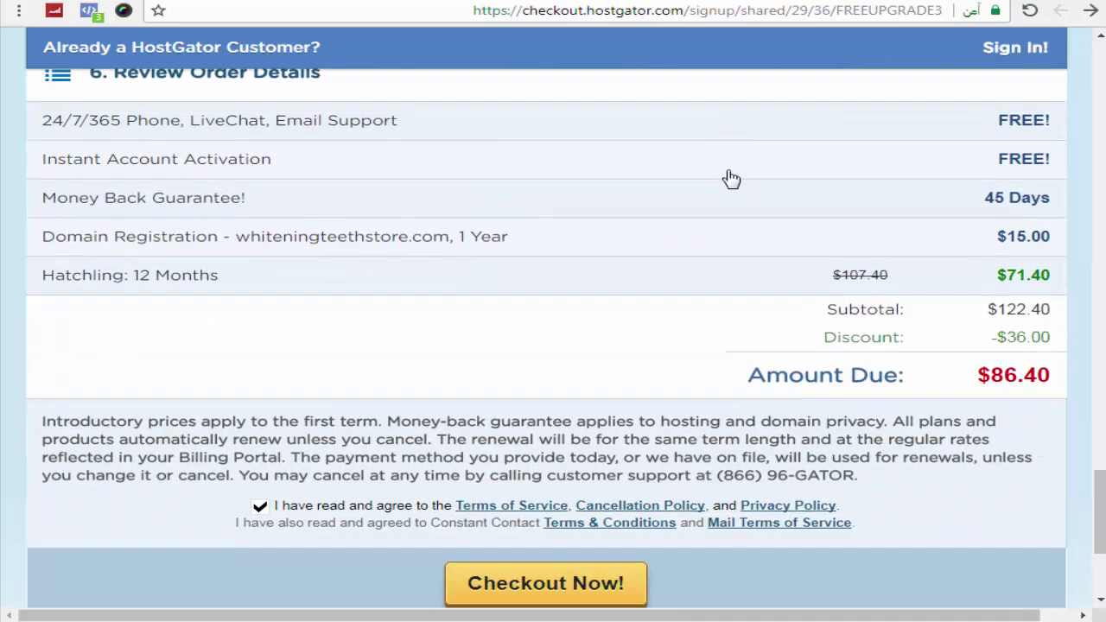
pyautogui.scroll(12, 730, 177)
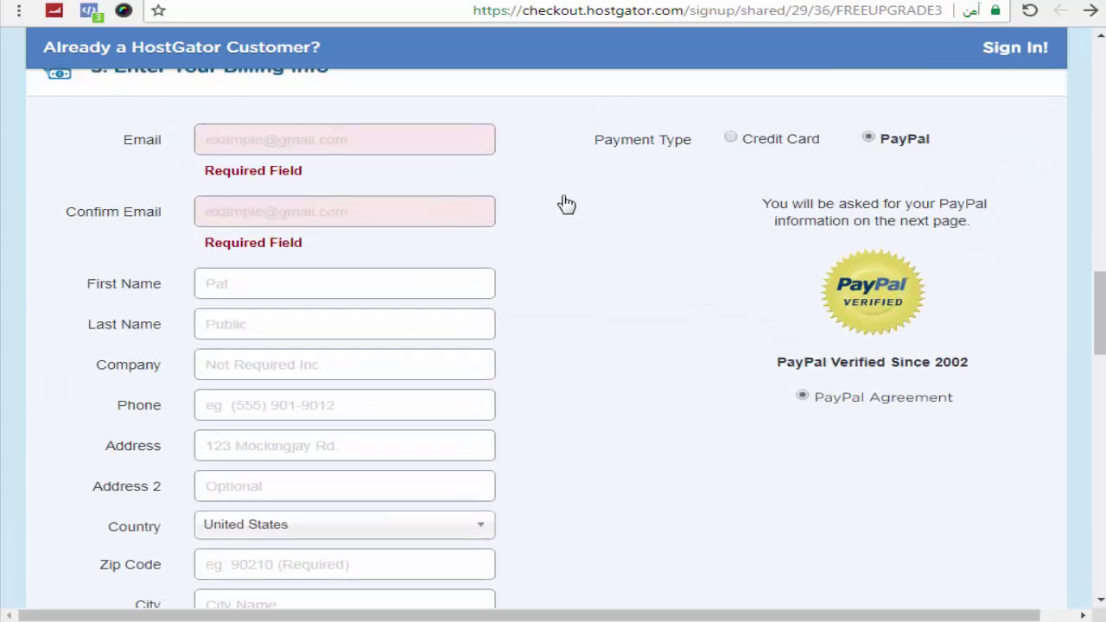
pyautogui.scroll(-5, 725, 424)
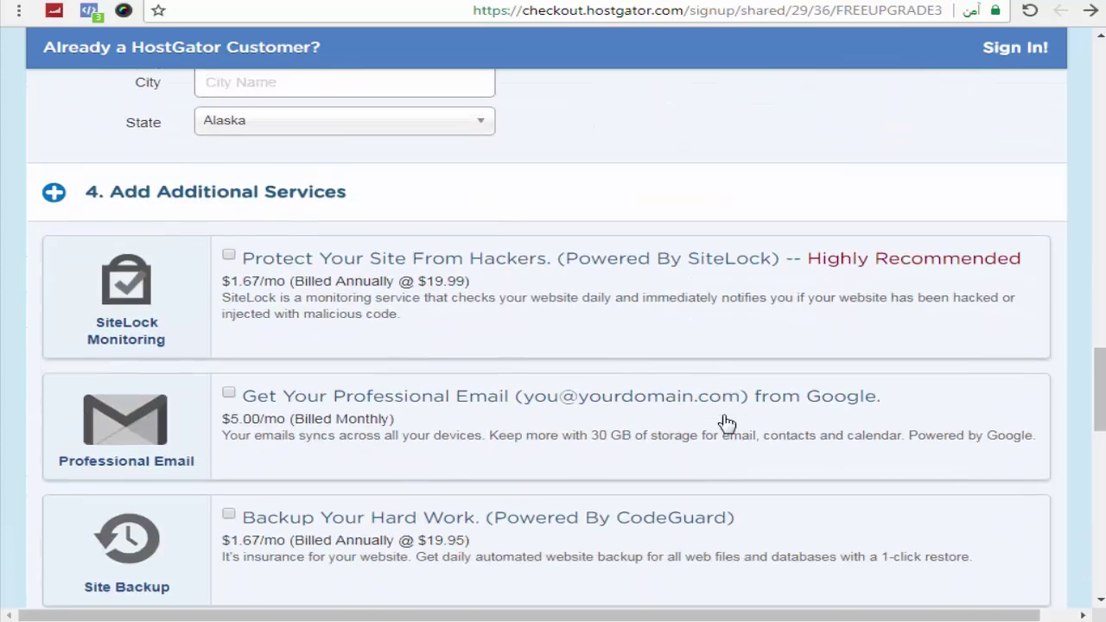
pyautogui.scroll(-10, 726, 424)
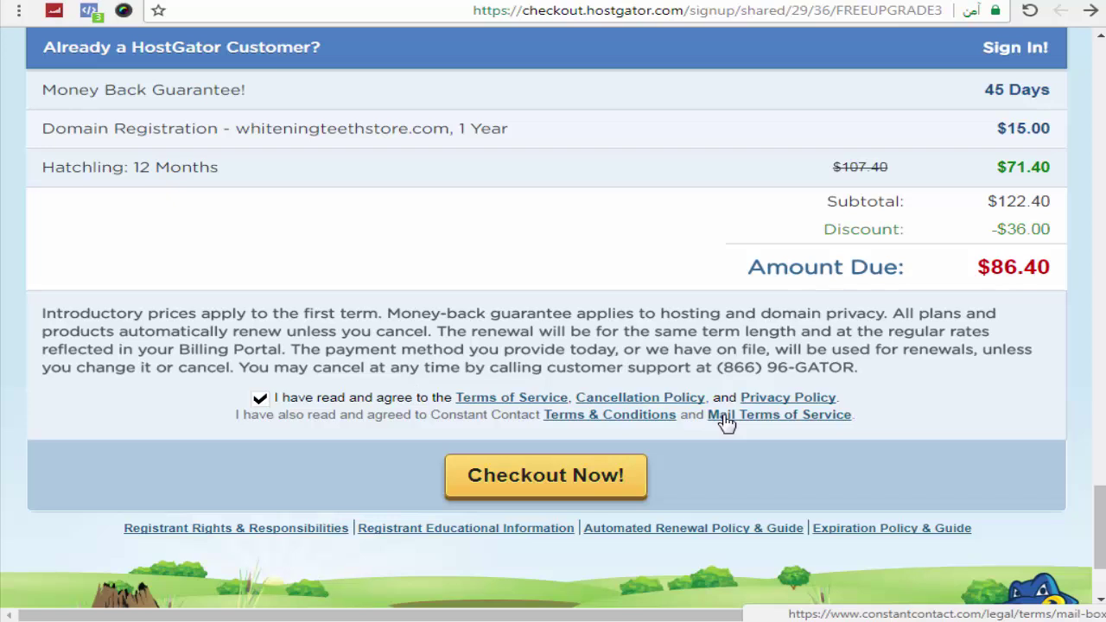
pyautogui.click(610, 477)
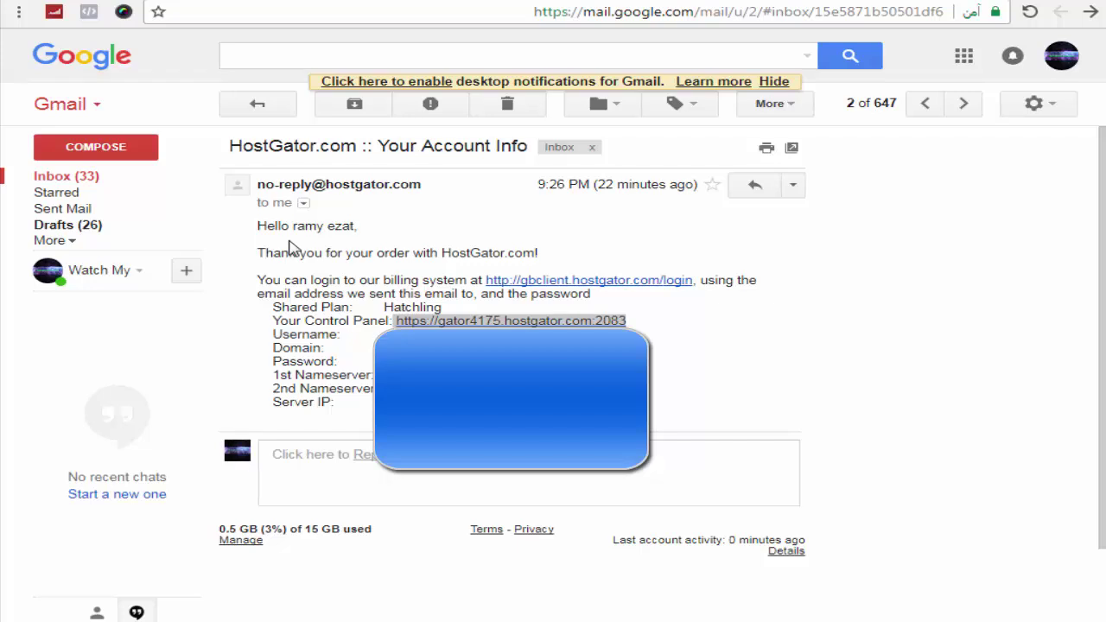
# Step: Highlight the account details, the Hatchling plan name and the control panel address in the e-mail
pyautogui.moveTo(254, 223)
pyautogui.mouseDown()
pyautogui.moveTo(380, 256)
pyautogui.moveTo(443, 309)
pyautogui.moveTo(442, 403)
pyautogui.mouseUp()
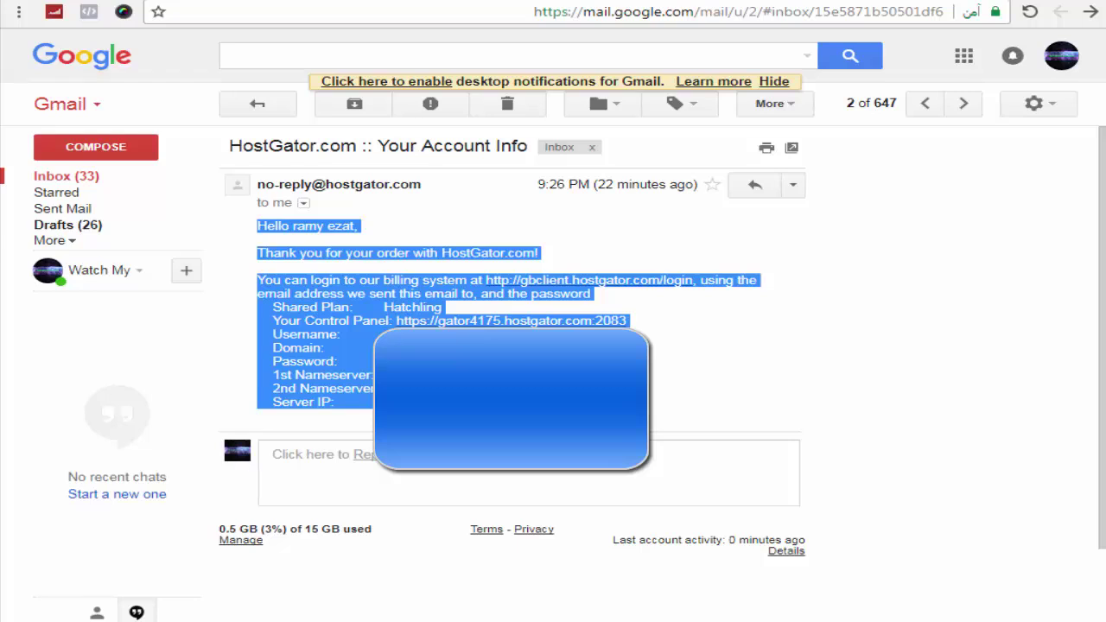
pyautogui.click(450, 211)
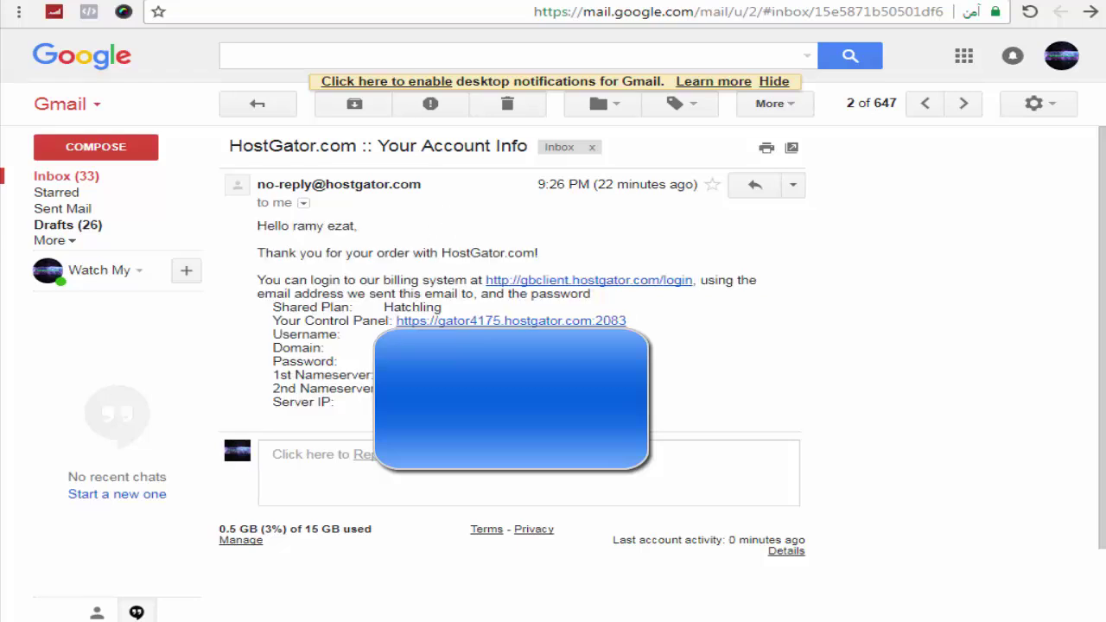
pyautogui.moveTo(383, 307); pyautogui.dragTo(444, 308)
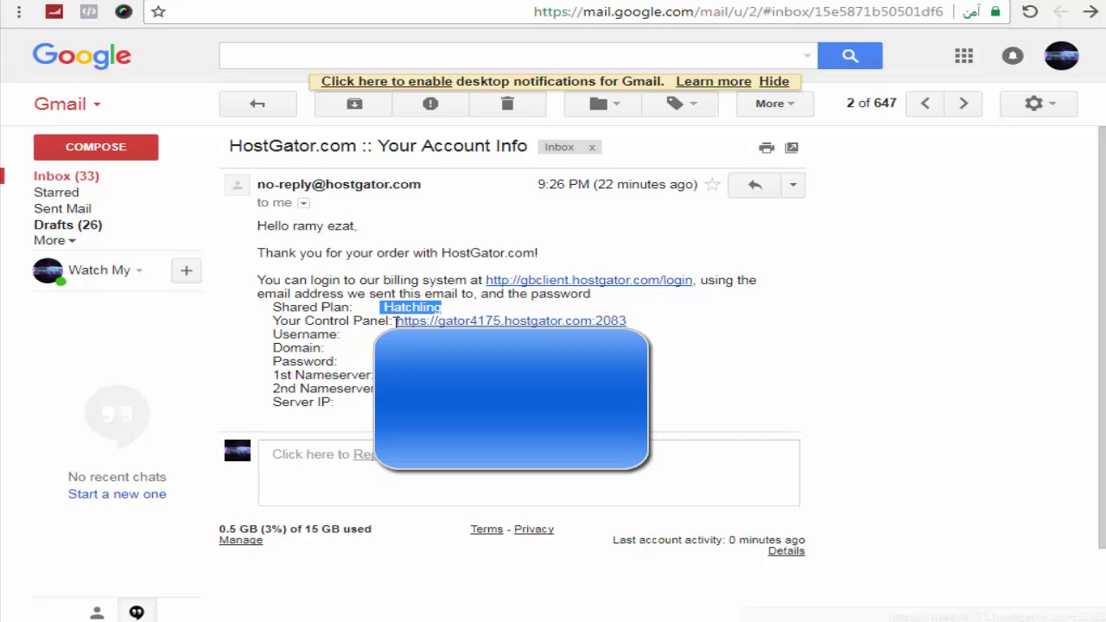
pyautogui.moveTo(394, 320)
pyautogui.mouseDown()
pyautogui.moveTo(629, 321)
pyautogui.moveTo(579, 11)
pyautogui.mouseUp()
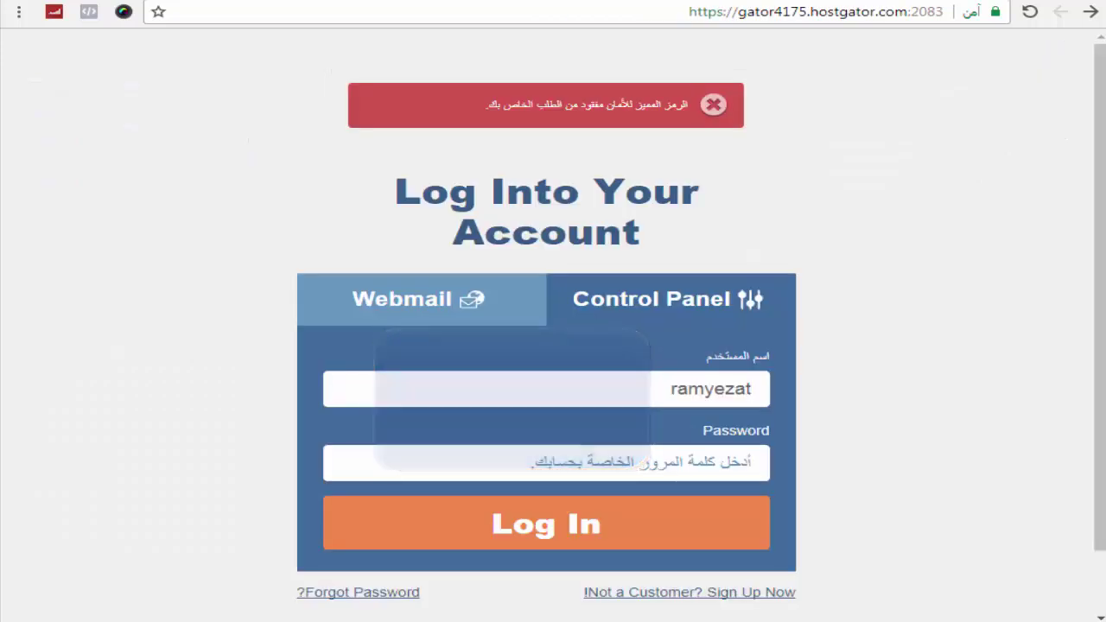
# Step: Reload the gator4175.hostgator.com:2083 login page and sign in with the prefilled username and pasted password
pyautogui.click(586, 16)
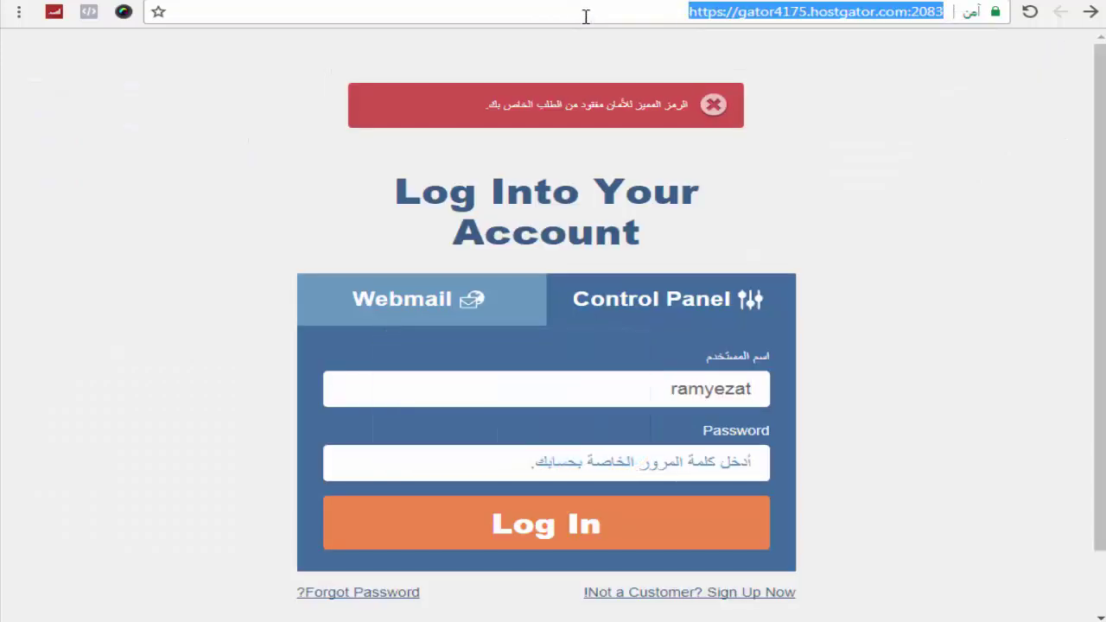
pyautogui.press('Return')
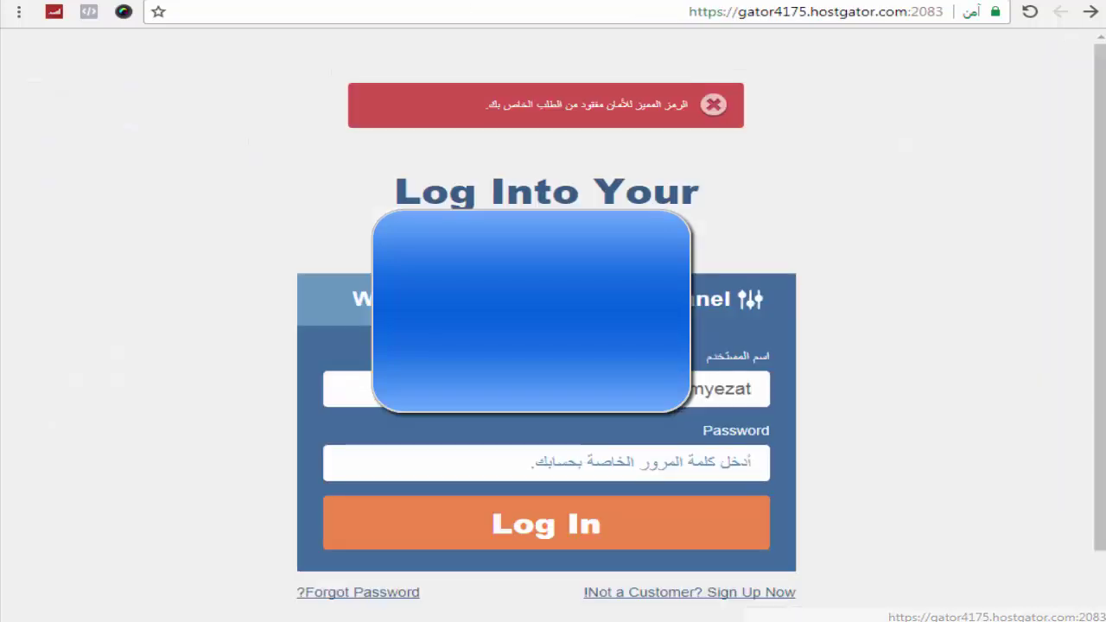
pyautogui.doubleClick(632, 383)
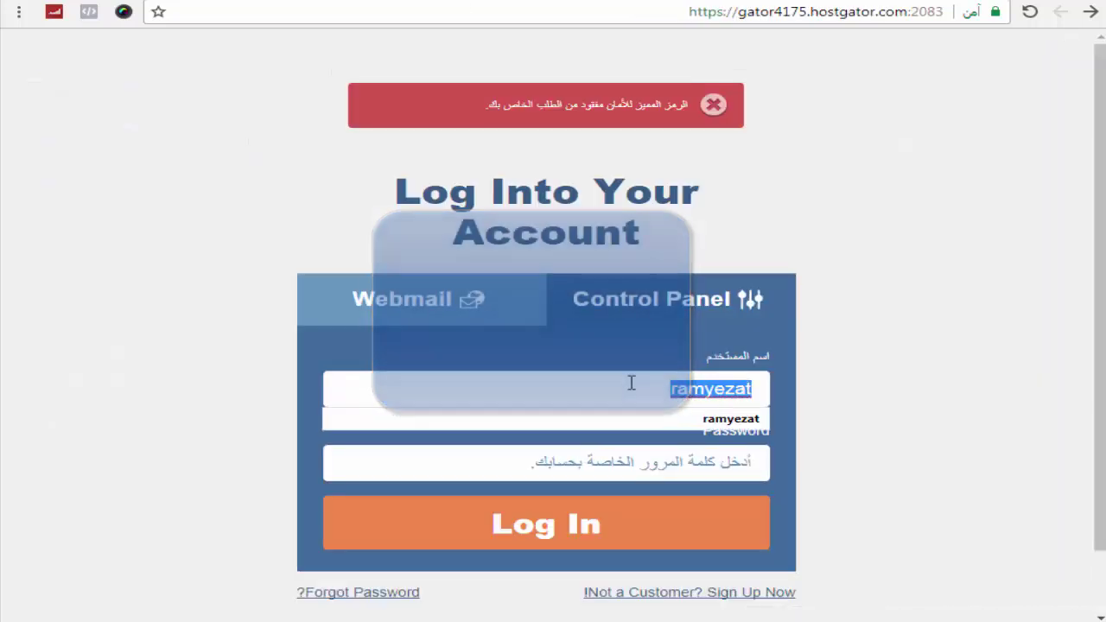
pyautogui.click(632, 382)
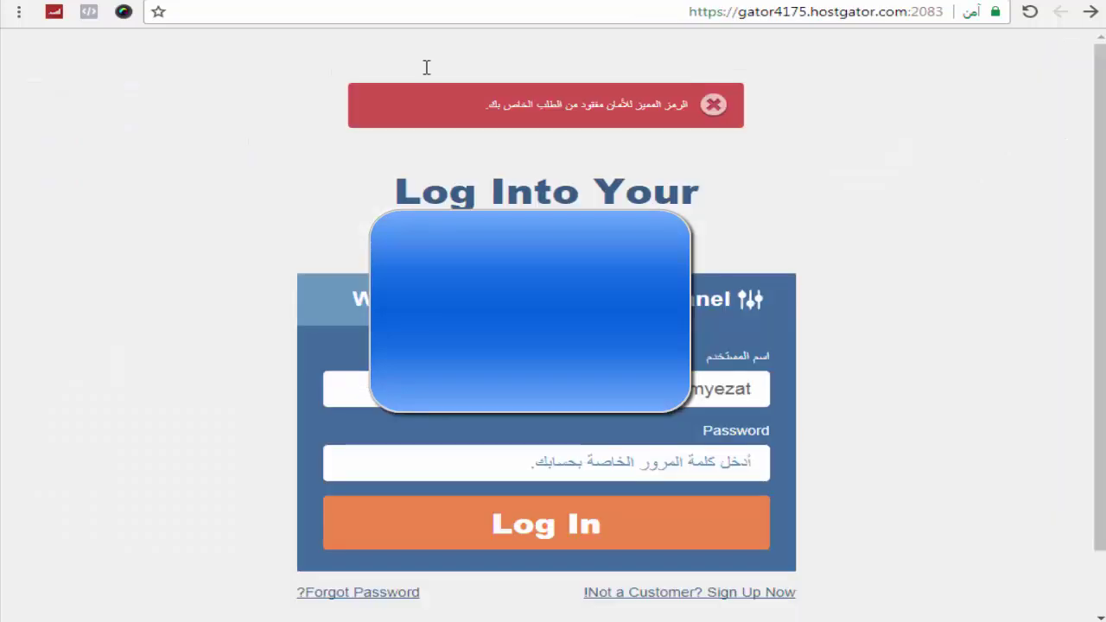
pyautogui.click(479, 468)
pyautogui.hotkey('ctrl', 'v')
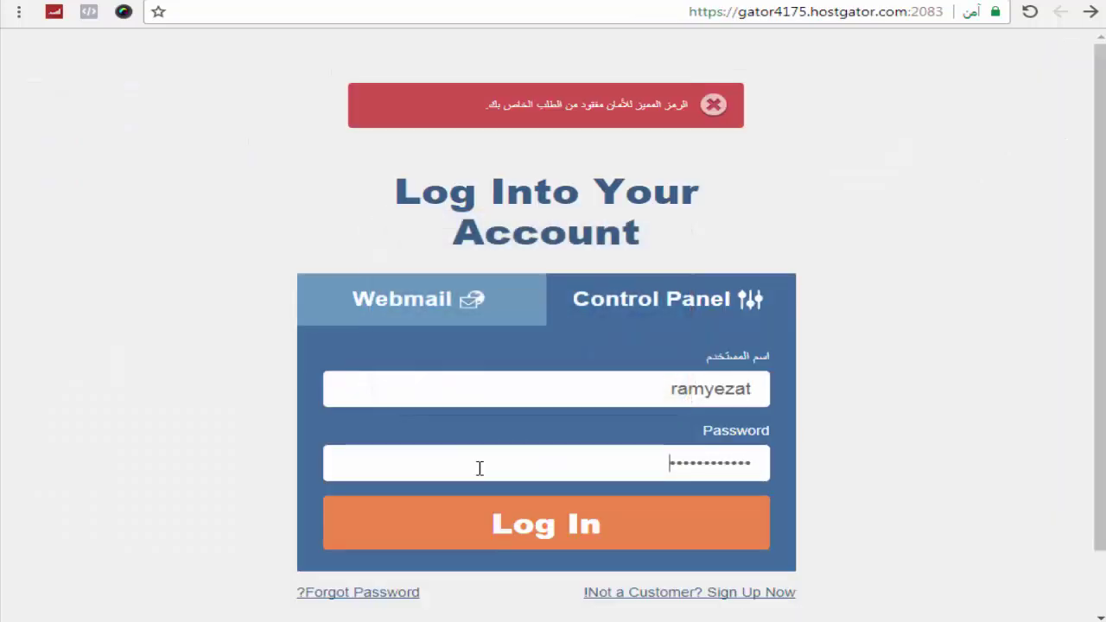
pyautogui.click(542, 534)
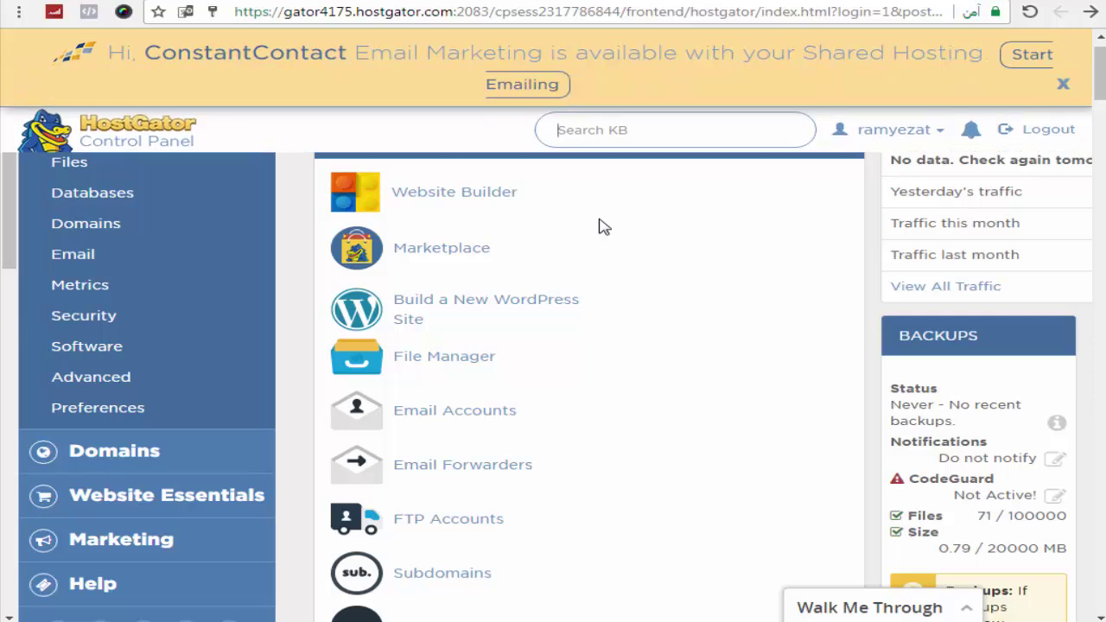
# Step: Close the ConstantContact banner, search the page for 'wordpress', and choose Build a New WordPress Site
pyautogui.click(1062, 84)
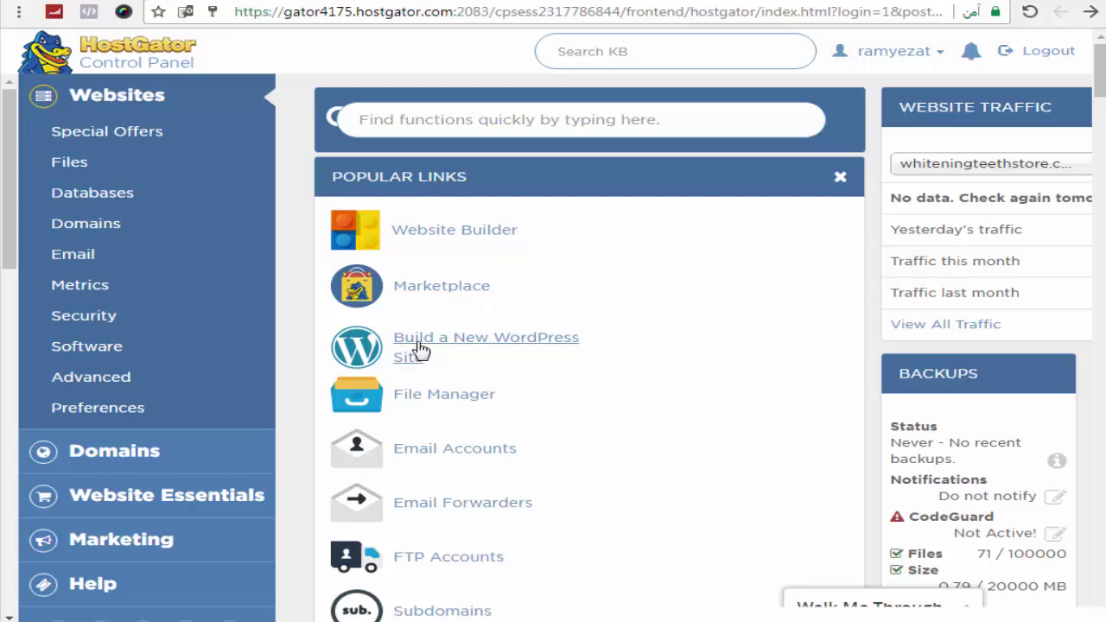
pyautogui.hotkey('ctrl', 'f')
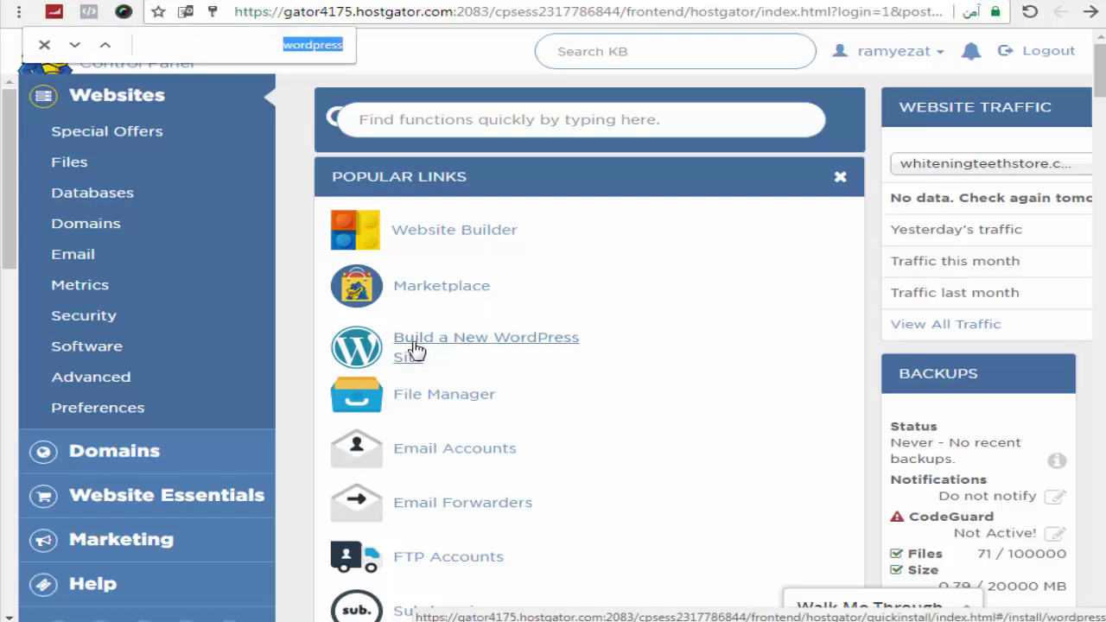
pyautogui.click(519, 343)
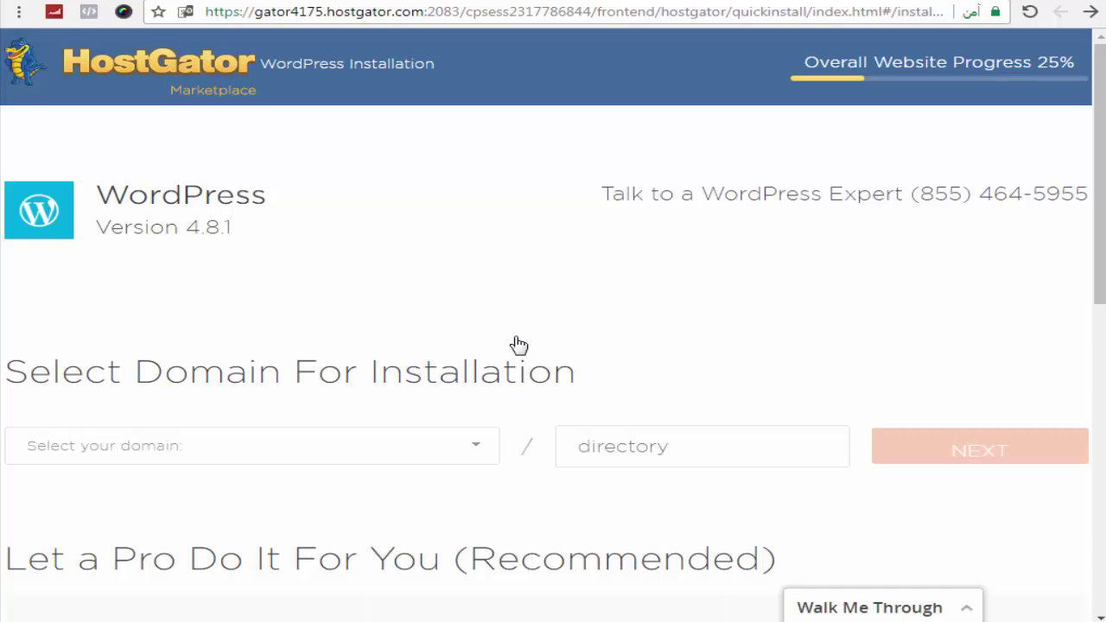
# Step: Choose whiteningteethstore.com as the install domain and leave the directory field empty for a root install
pyautogui.scroll(-1, 518, 345)
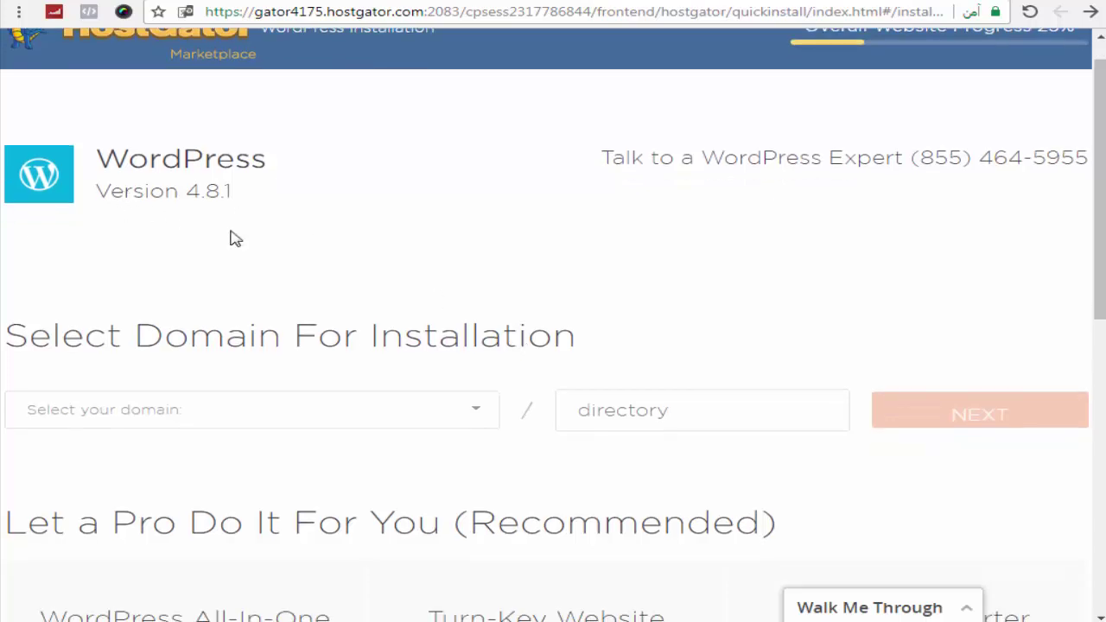
pyautogui.scroll(-2, 178, 200)
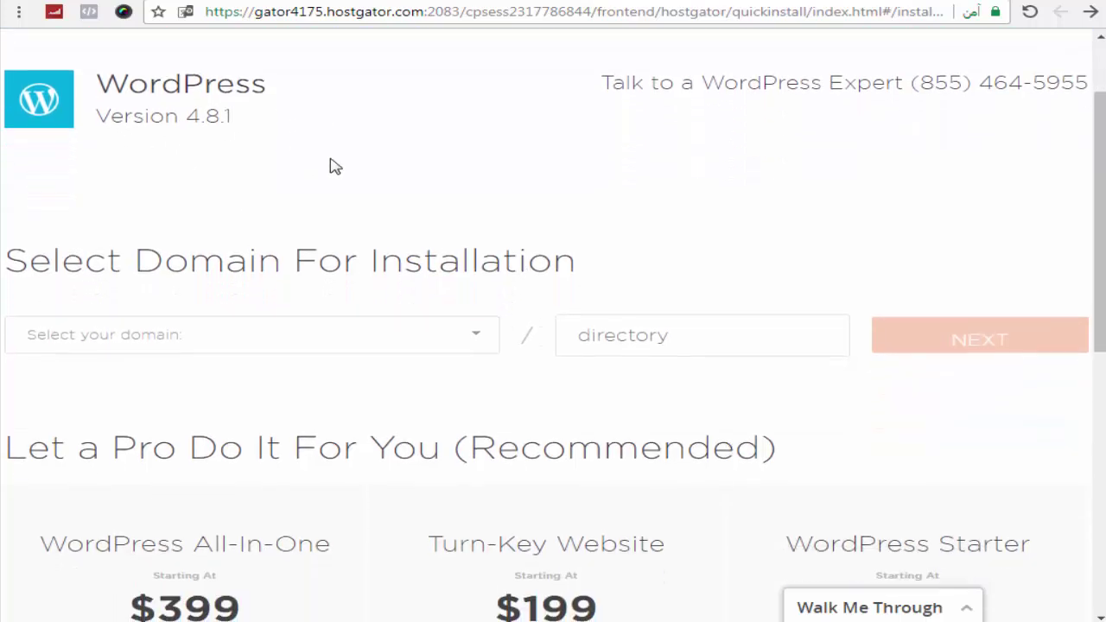
pyautogui.scroll(-5, 335, 167)
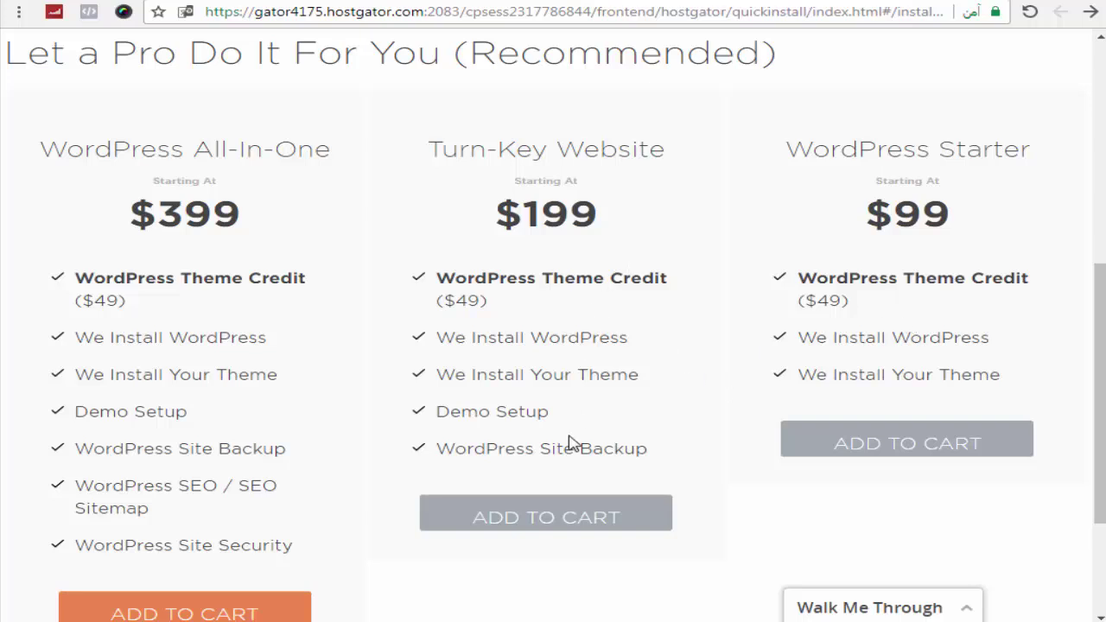
pyautogui.scroll(6, 570, 442)
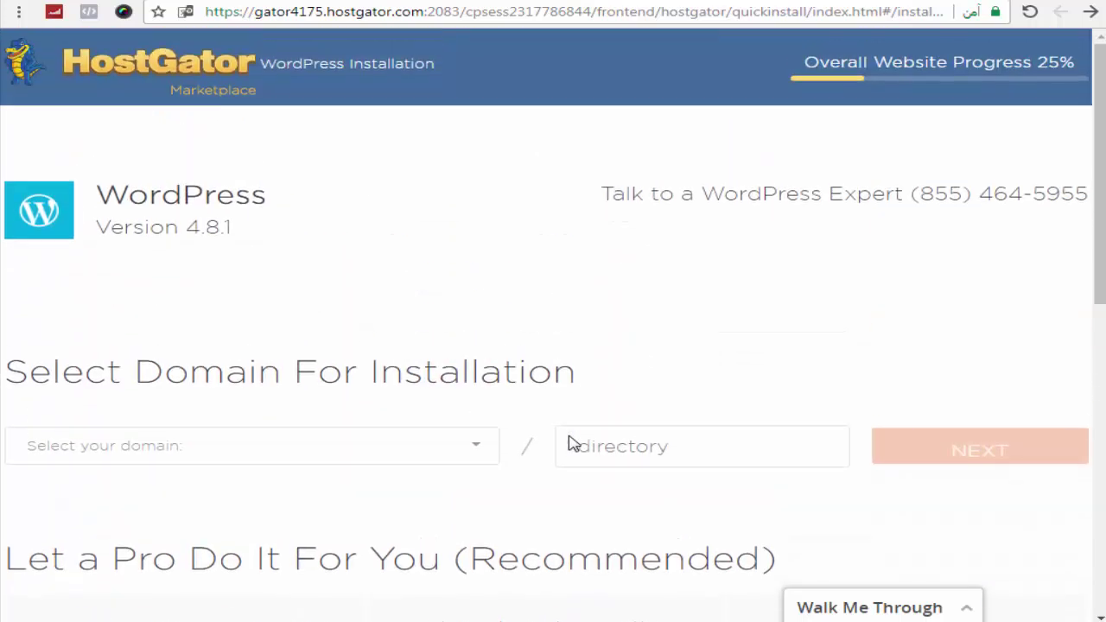
pyautogui.click(286, 447)
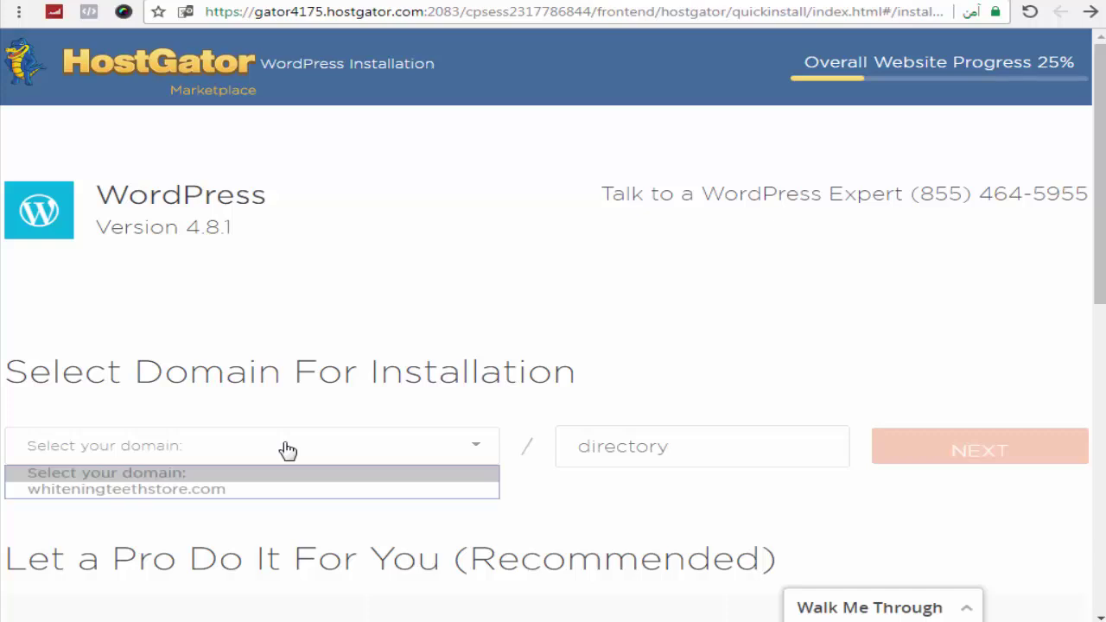
pyautogui.click(223, 490)
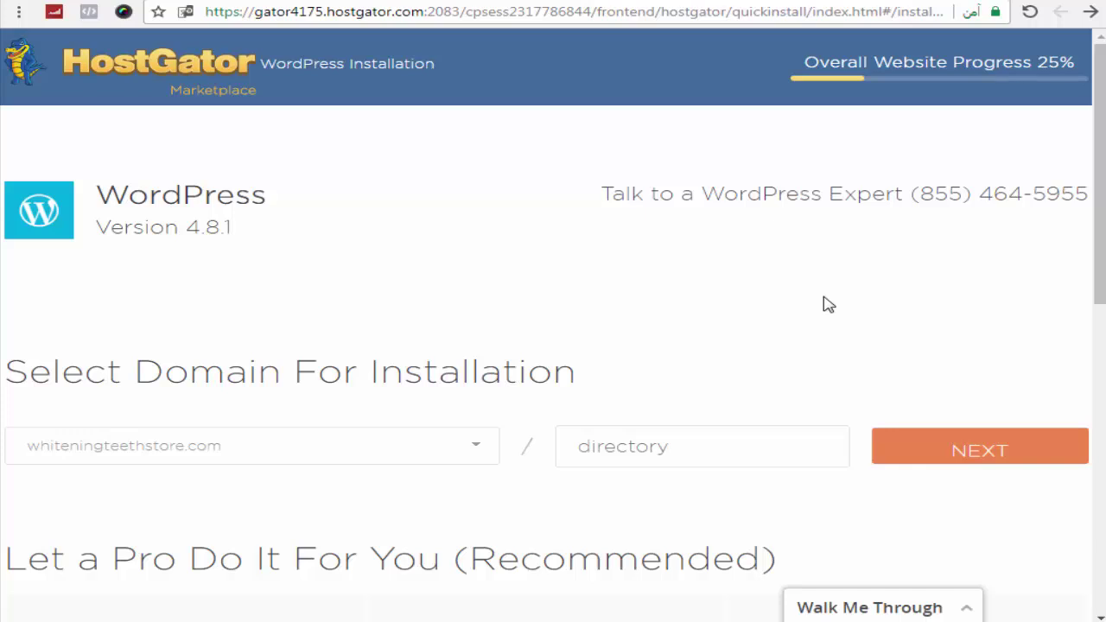
pyautogui.click(681, 448)
pyautogui.write('fb')
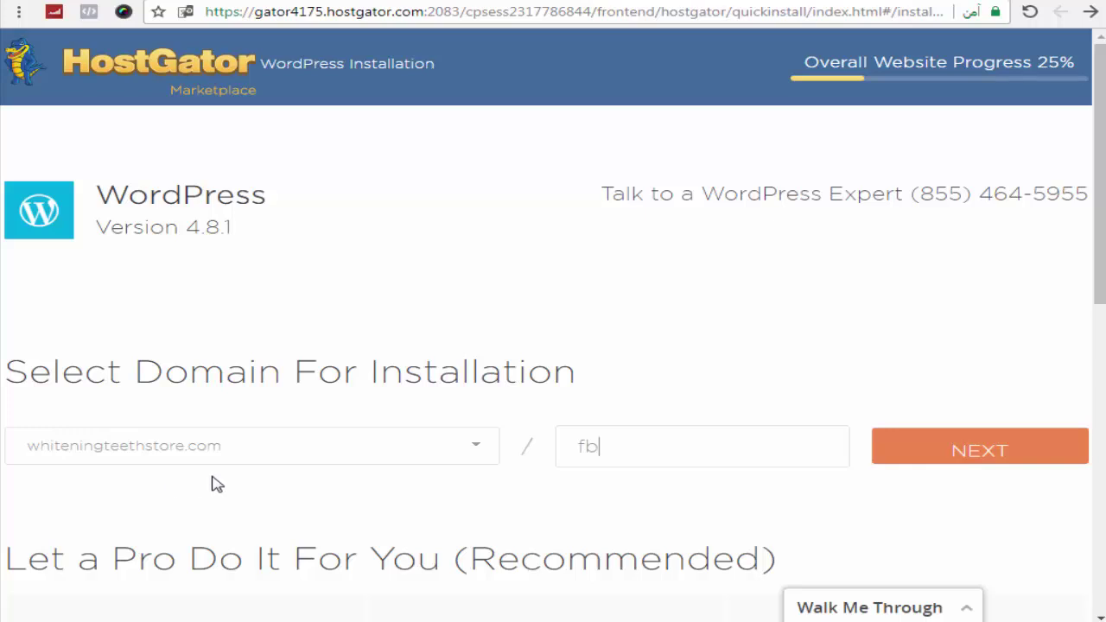
pyautogui.press('BackSpace')
pyautogui.press('BackSpace')
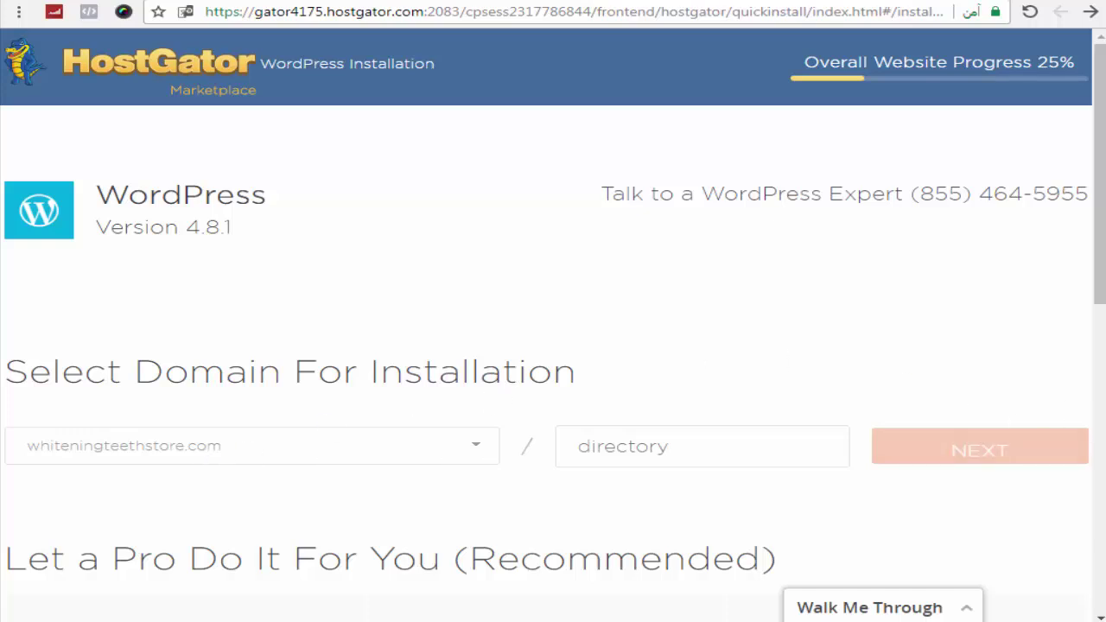
pyautogui.scroll(-2, 1041, 445)
pyautogui.scroll(2, 1047, 512)
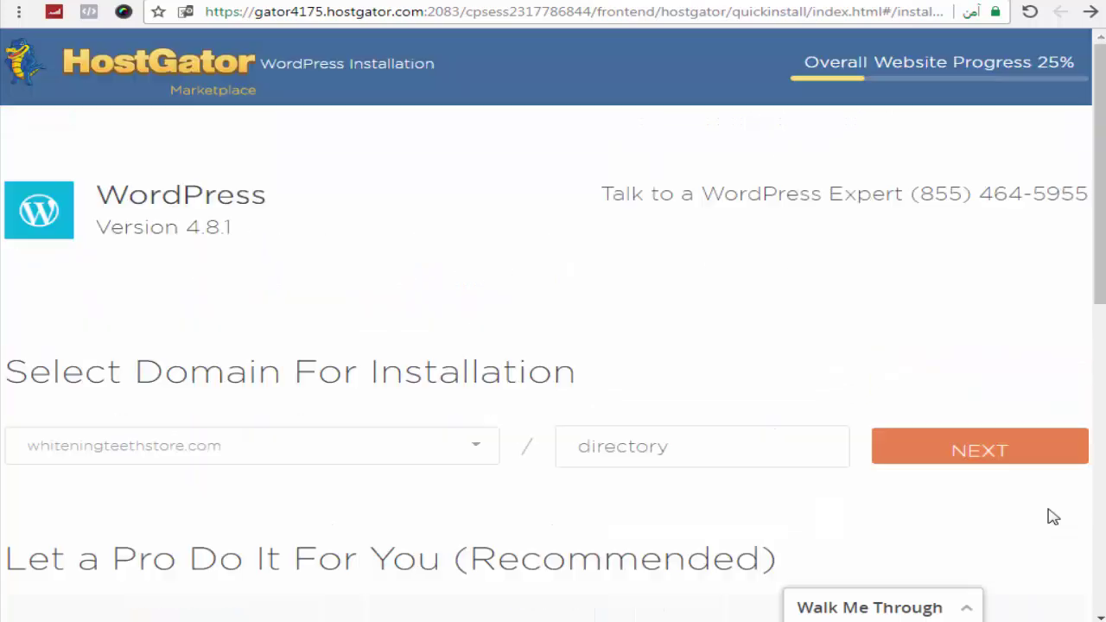
# Step: Continue to Install Settings and enter 'Teeth Whitening store' as the Blog Title
pyautogui.click(1000, 460)
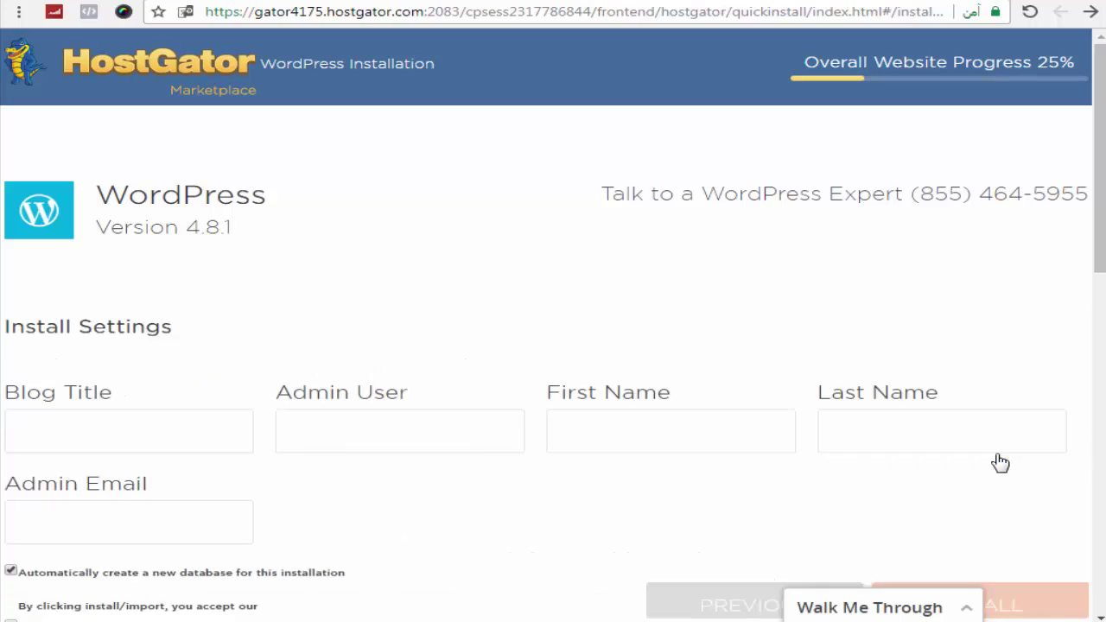
pyautogui.scroll(-2, 472, 212)
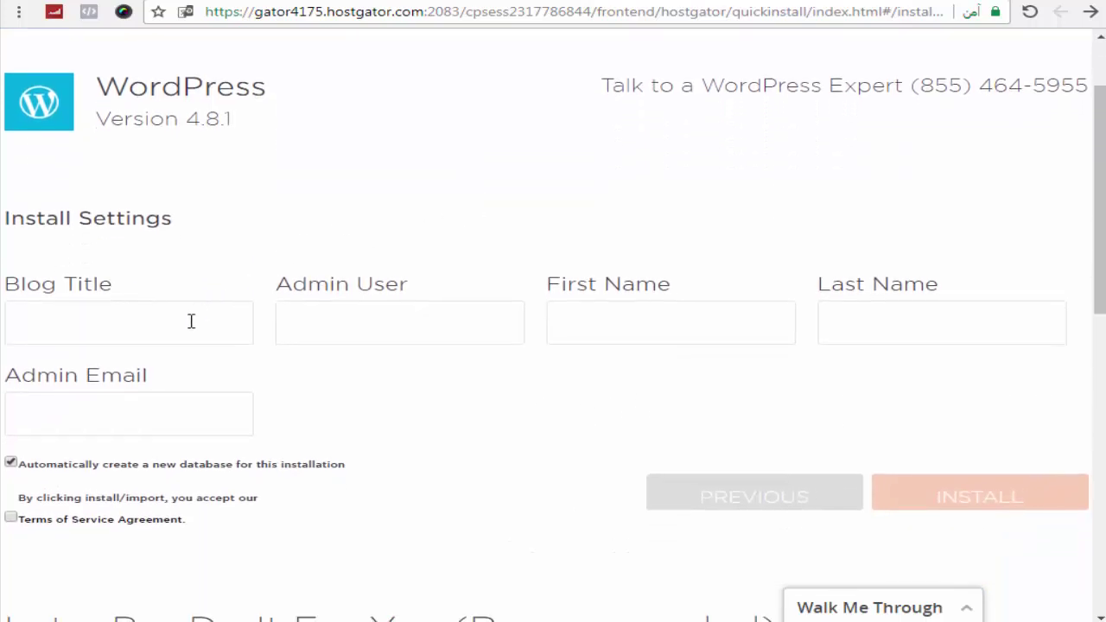
pyautogui.click(192, 319)
pyautogui.click(401, 322)
pyautogui.click(690, 308)
pyautogui.click(899, 317)
pyautogui.click(180, 417)
pyautogui.click(194, 329)
pyautogui.write('t')
pyautogui.press('BackSpace')
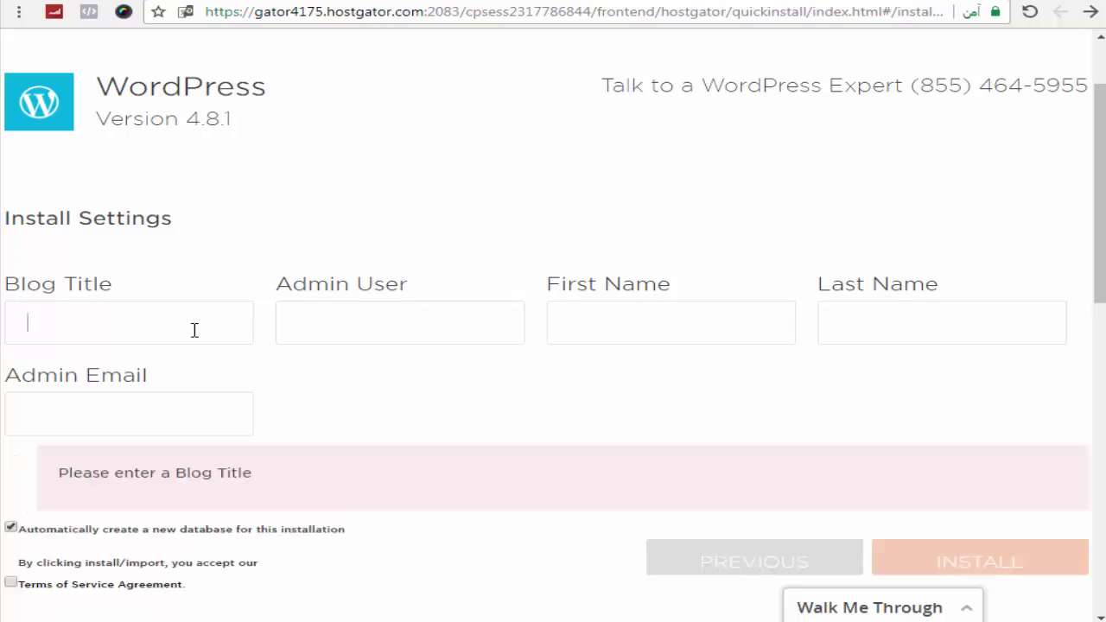
pyautogui.write('Teeth')
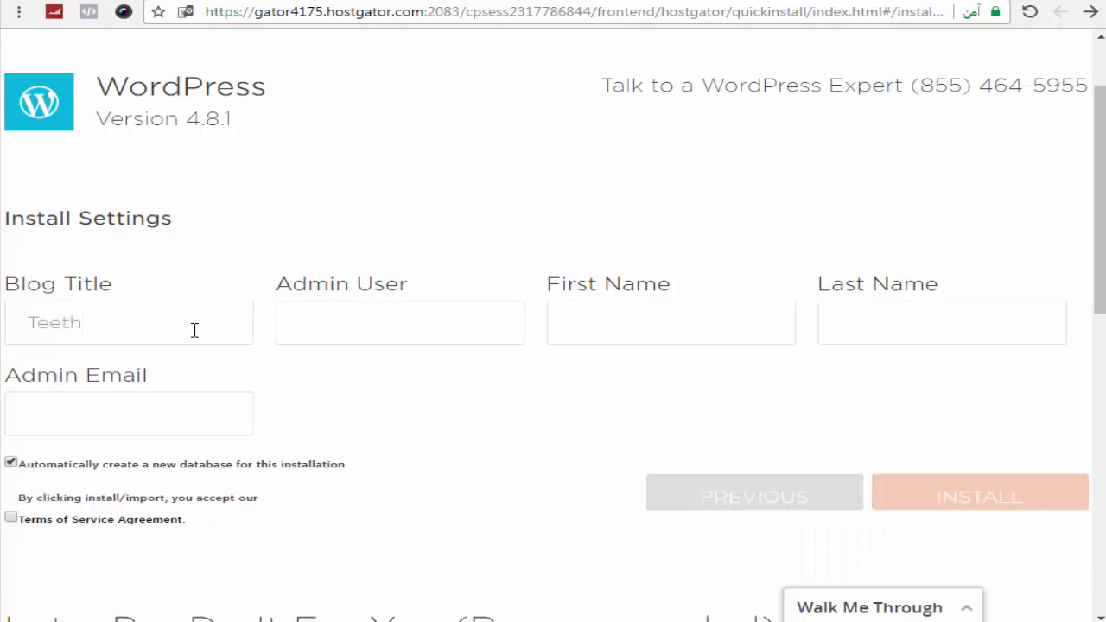
pyautogui.write(' Whitening sto')
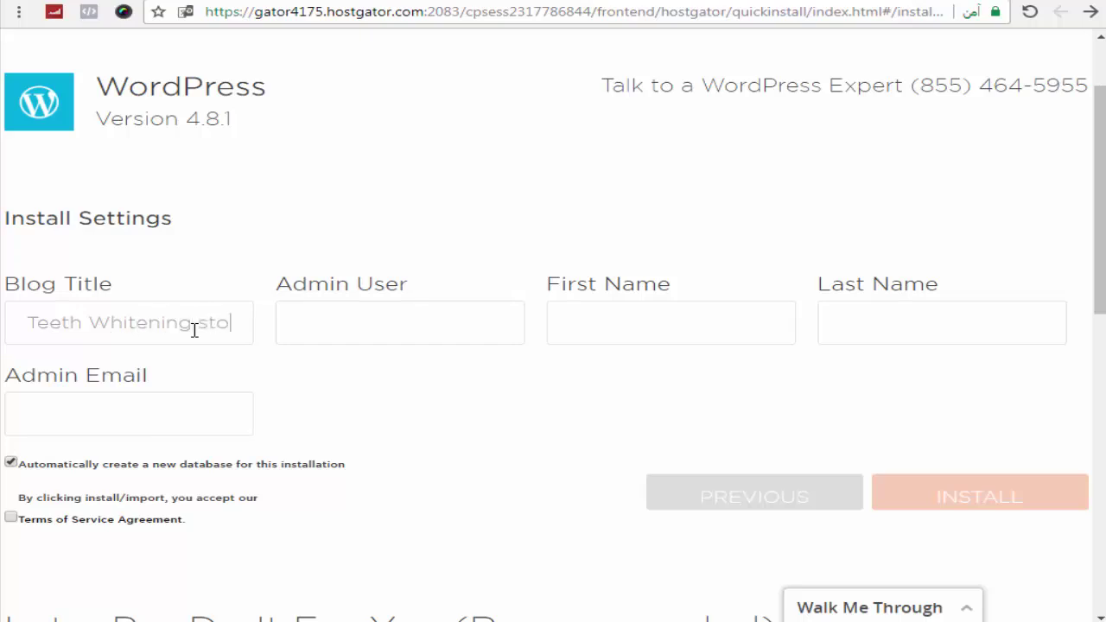
pyautogui.write('re')
# Step: Enter the admin username, first name and last name, then run INSTALL
pyautogui.click(422, 328)
pyautogui.write('ramyezat')
pyautogui.click(566, 322)
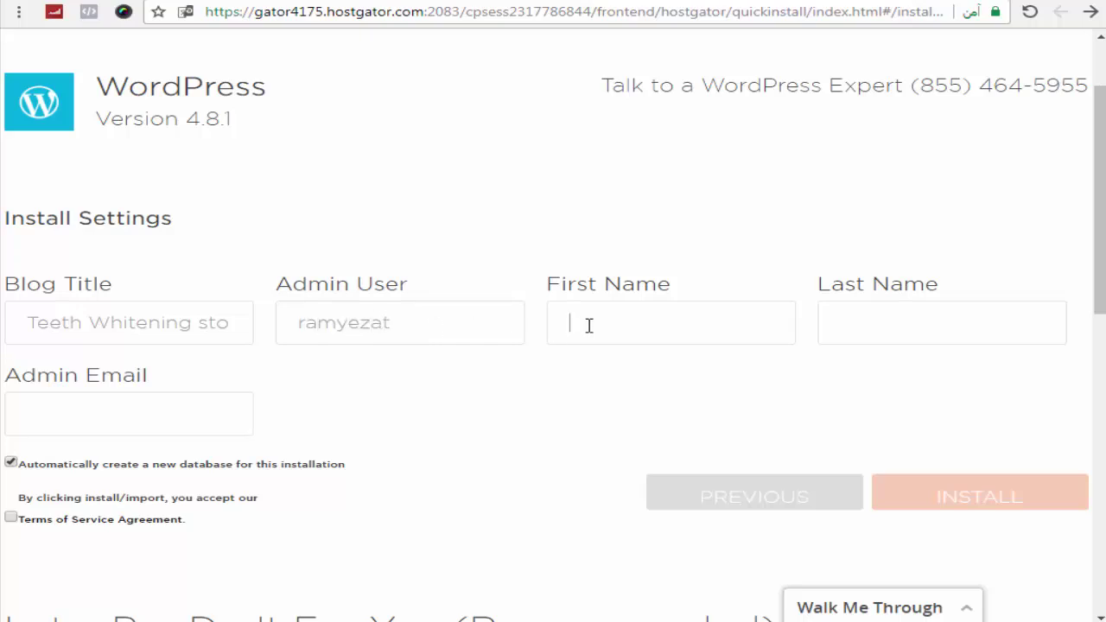
pyautogui.write('ramy')
pyautogui.press('Tab')
pyautogui.write('Ezat')
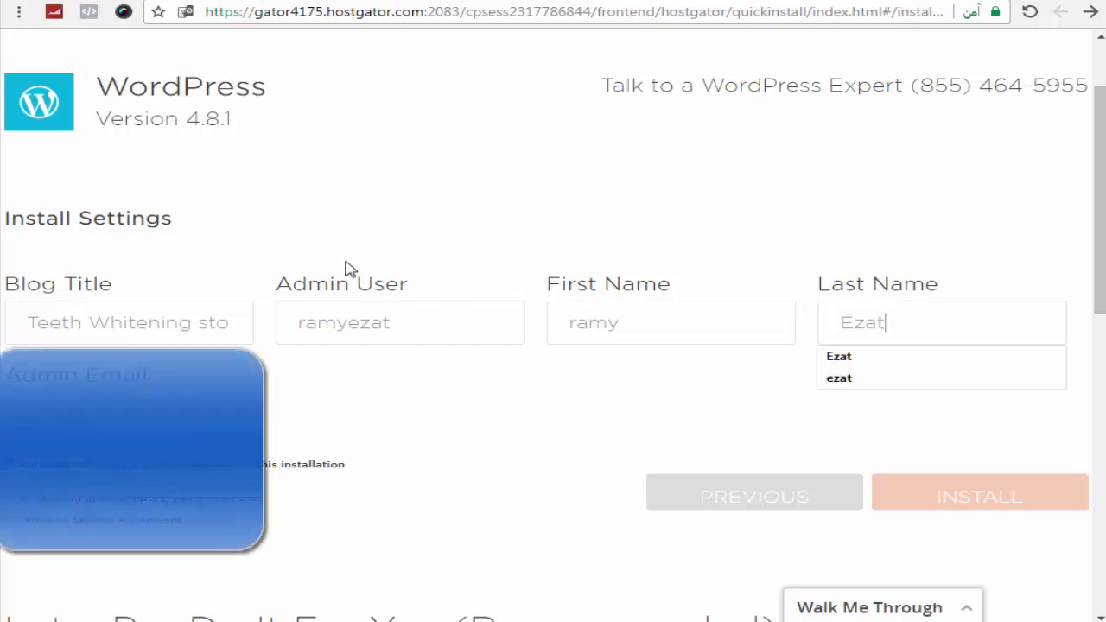
pyautogui.press('Escape')
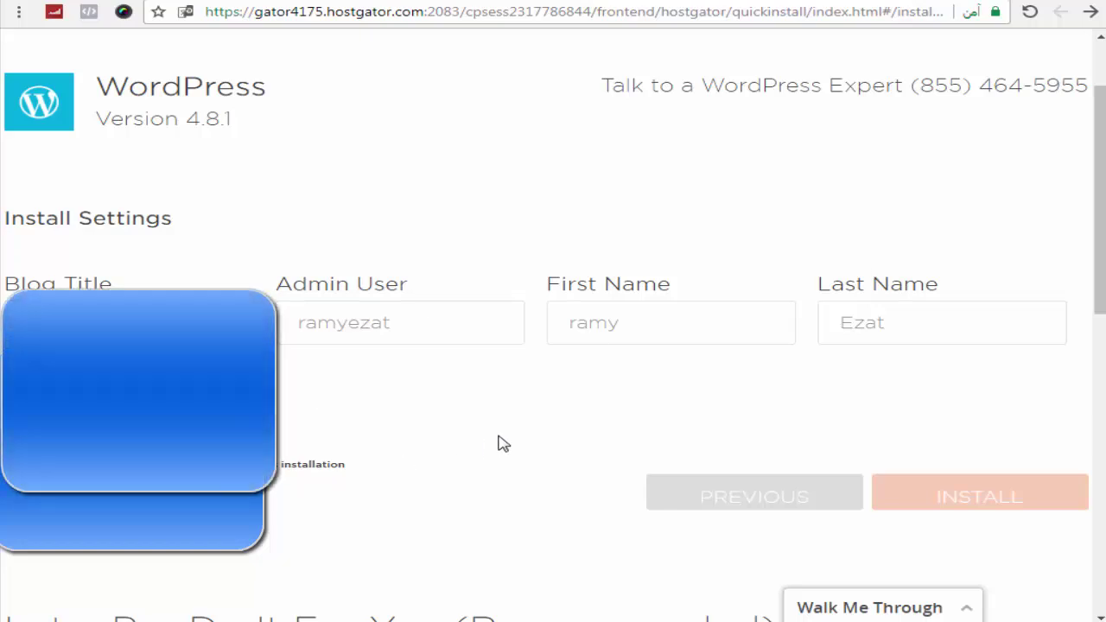
pyautogui.scroll(-1, 504, 444)
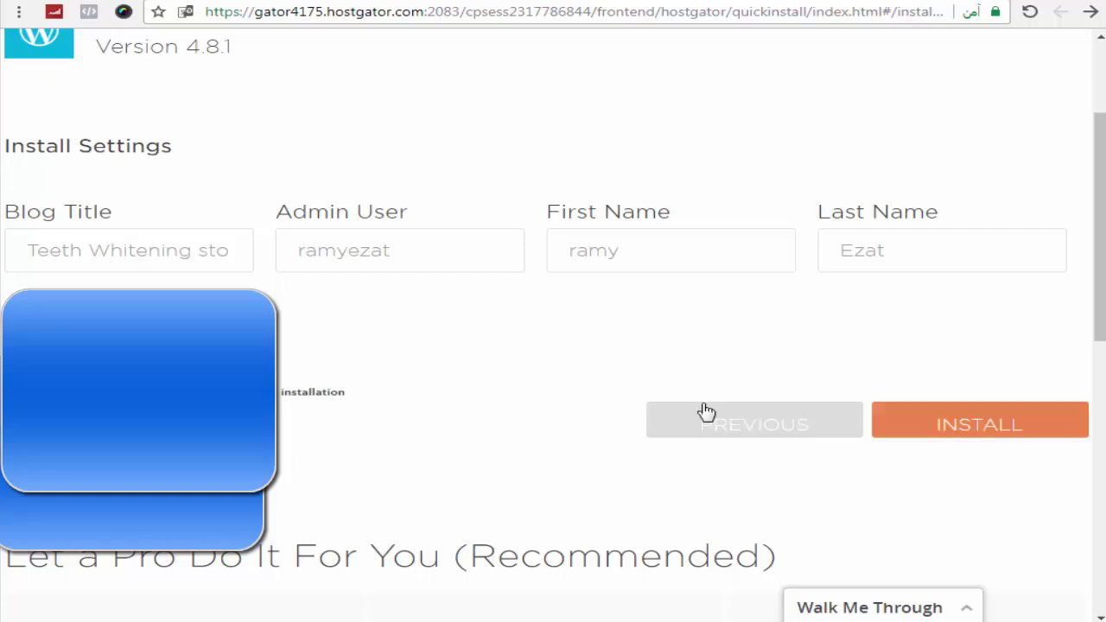
pyautogui.scroll(2, 1098, 315)
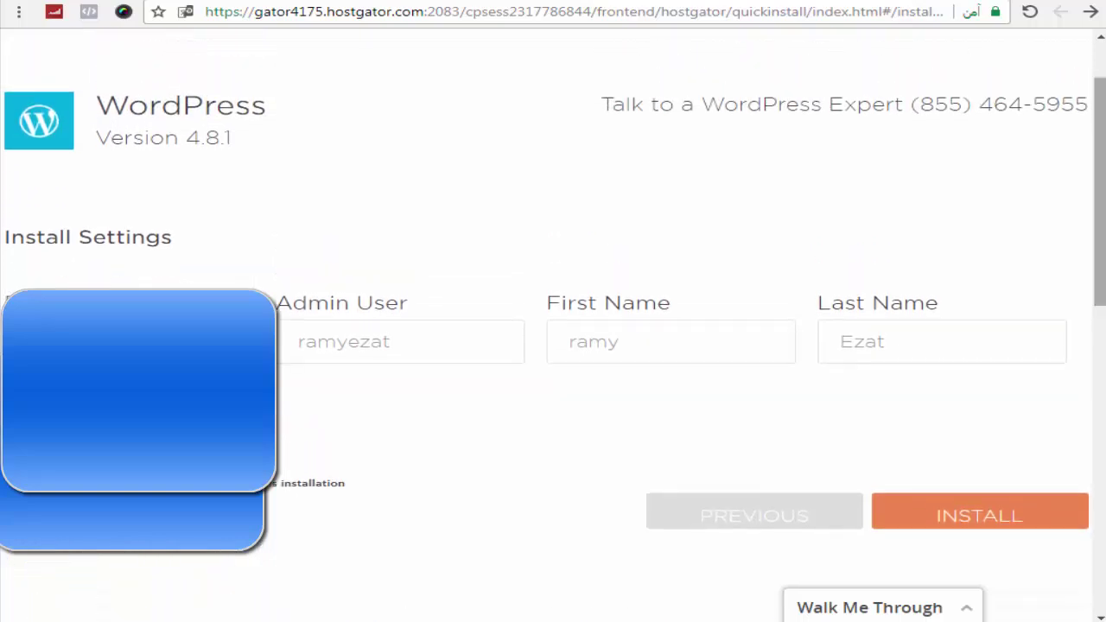
pyautogui.click(991, 515)
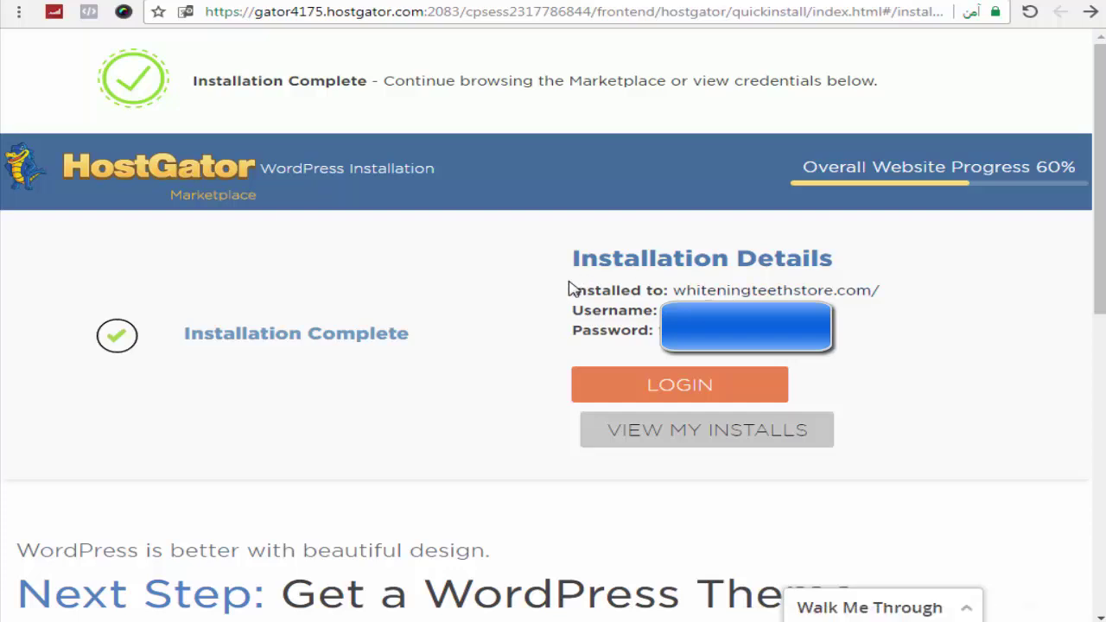
# Step: Review the Installation Details, selecting the whiteningteethstore.com/ install location and admin username lines
pyautogui.moveTo(570, 289); pyautogui.dragTo(658, 332)
pyautogui.moveTo(571, 310); pyautogui.dragTo(661, 310)
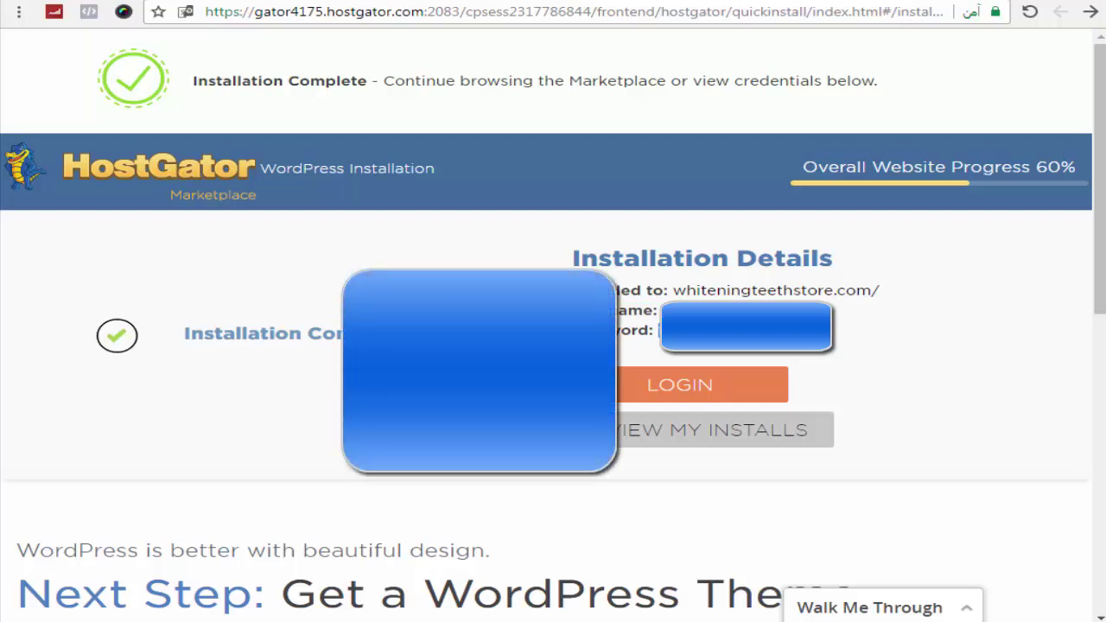
pyautogui.hotkey('ctrl', 'Tab')
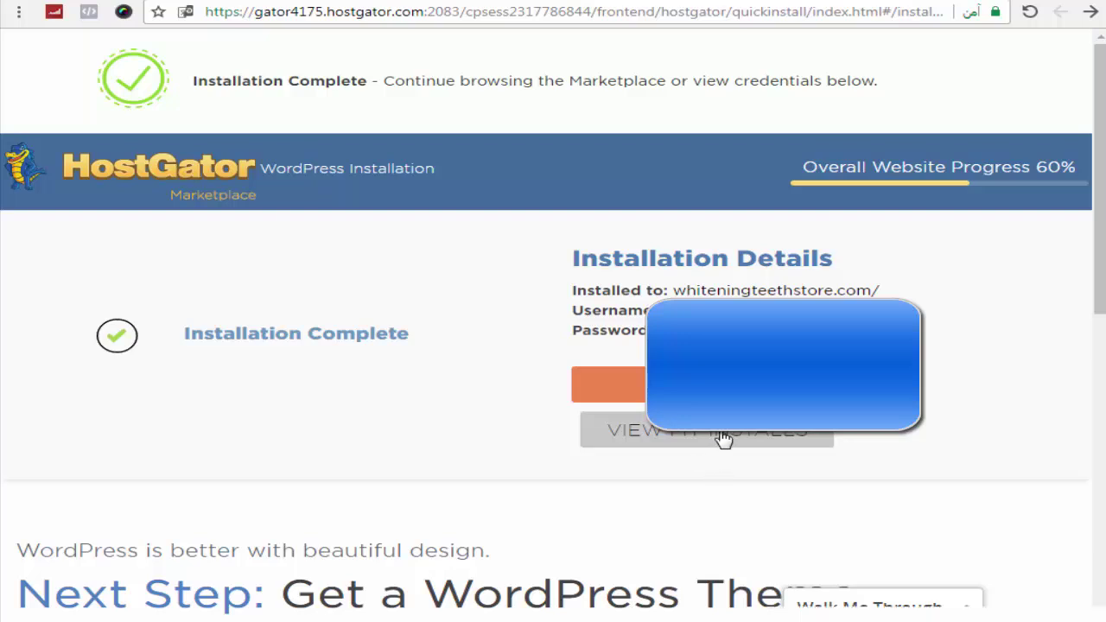
pyautogui.click(1002, 559)
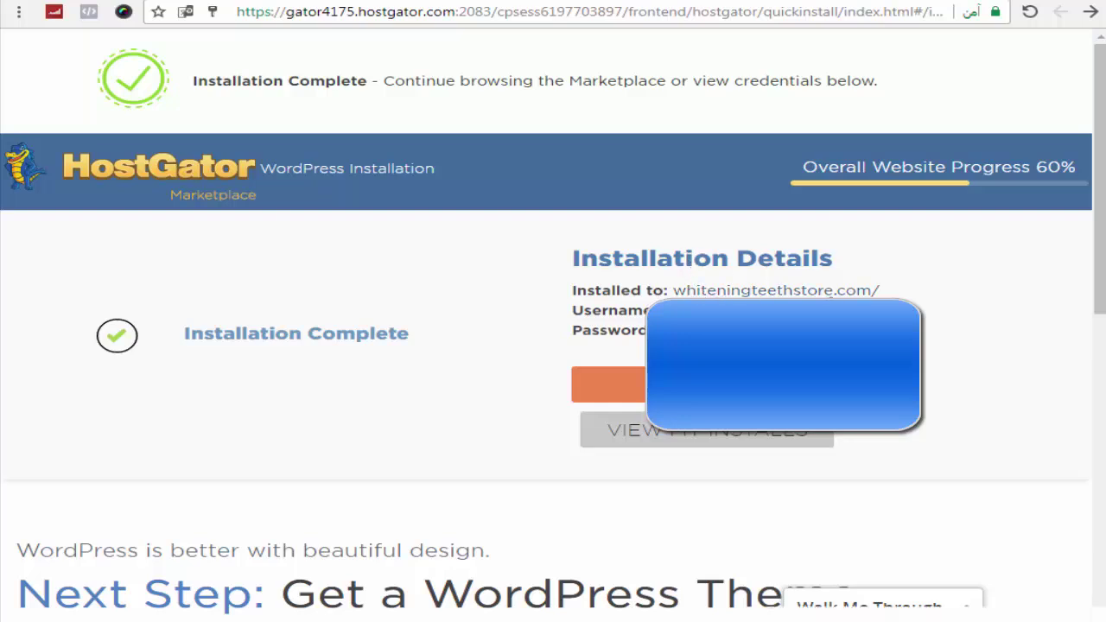
pyautogui.rightClick(774, 291)
pyautogui.press('Escape')
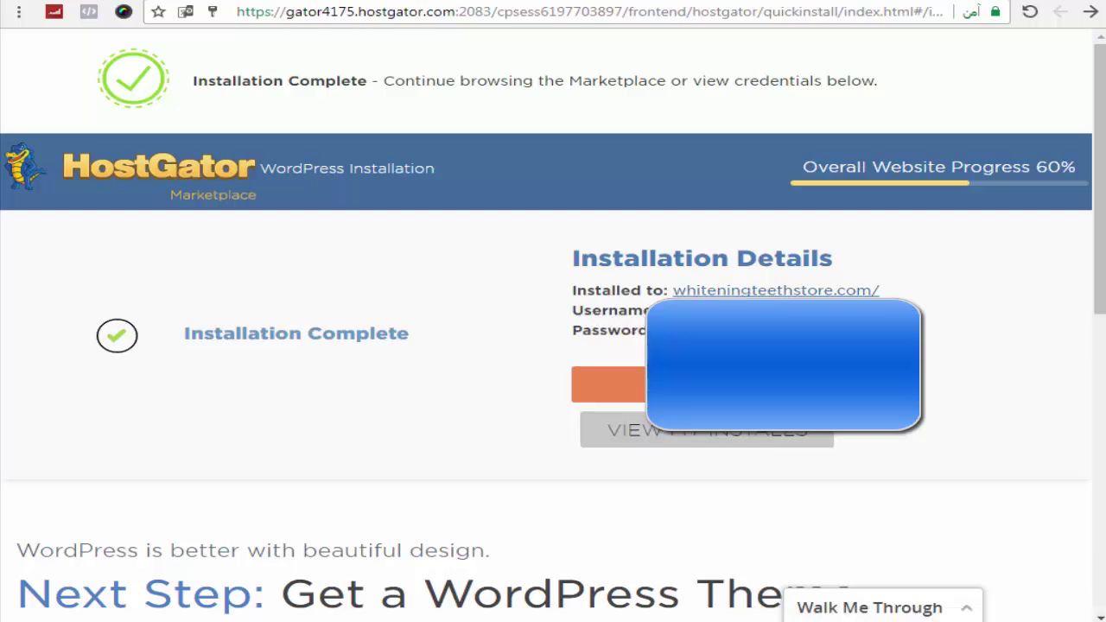
# Step: Open whiteningteethstore.com and scroll through the Teeth Whitening Store front page
pyautogui.click(776, 292)
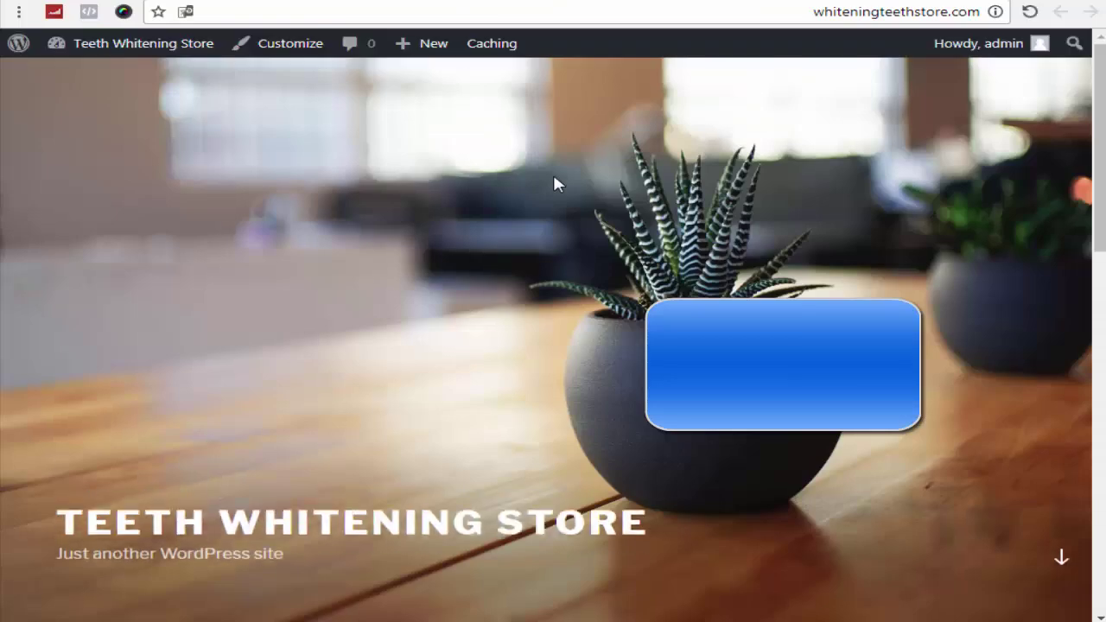
pyautogui.scroll(-10, 554, 181)
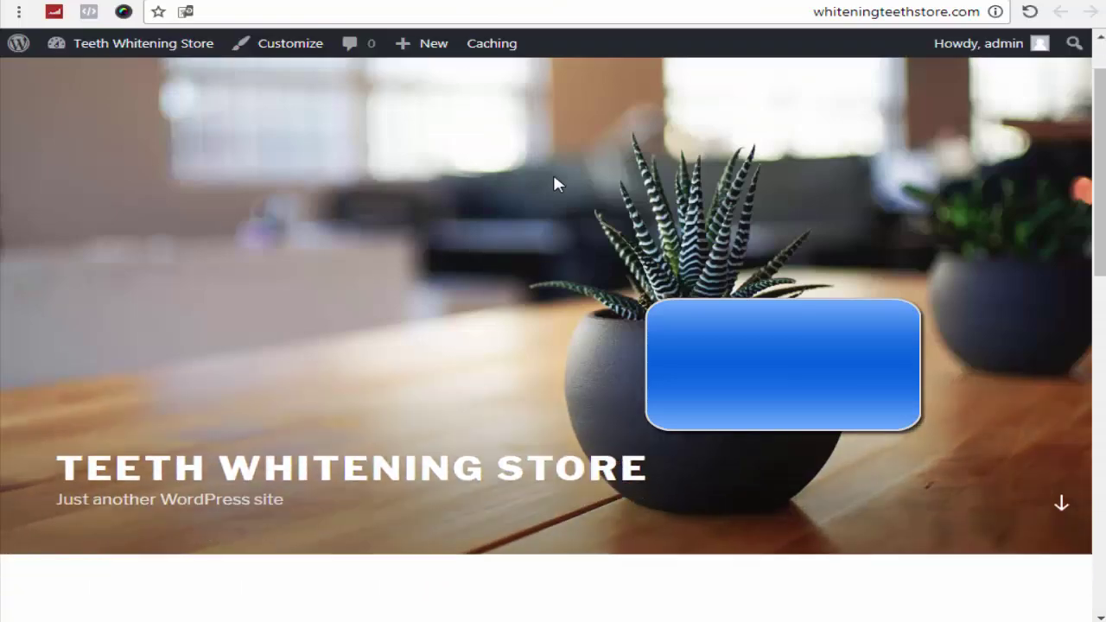
pyautogui.scroll(-4, 558, 184)
pyautogui.scroll(7, 558, 184)
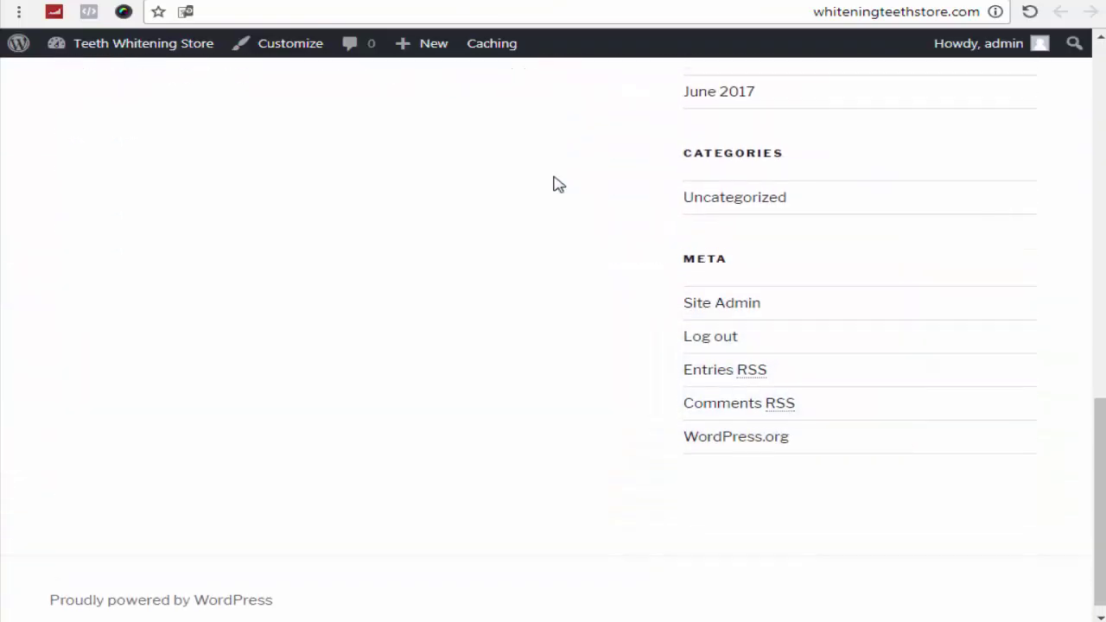
pyautogui.scroll(5, 558, 184)
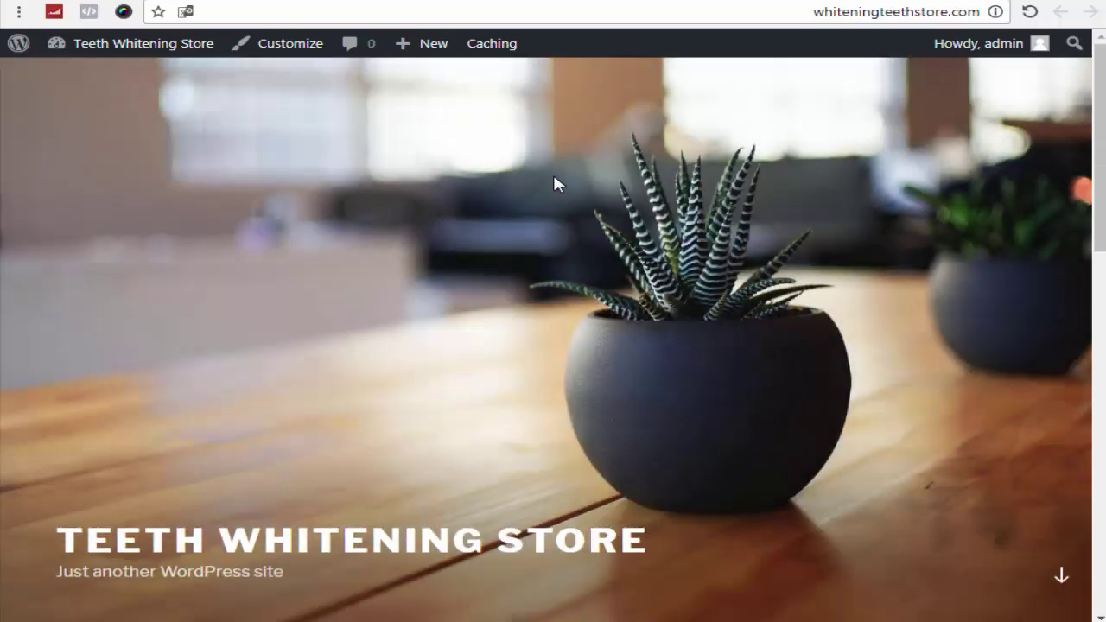
pyautogui.scroll(-3, 554, 183)
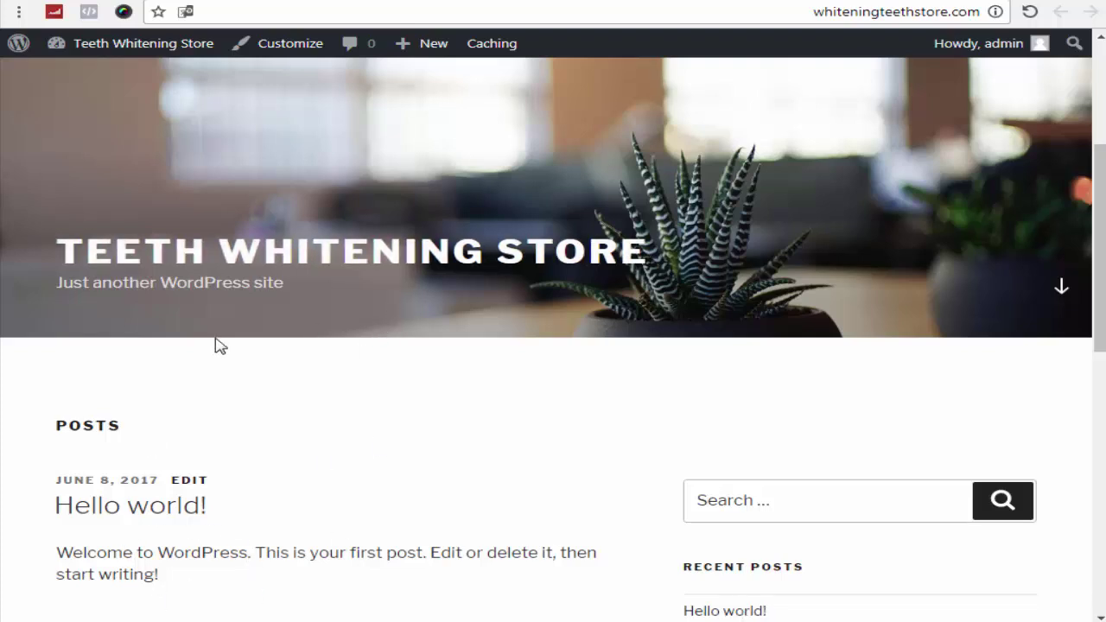
pyautogui.scroll(-1, 605, 325)
pyautogui.scroll(-8, 604, 327)
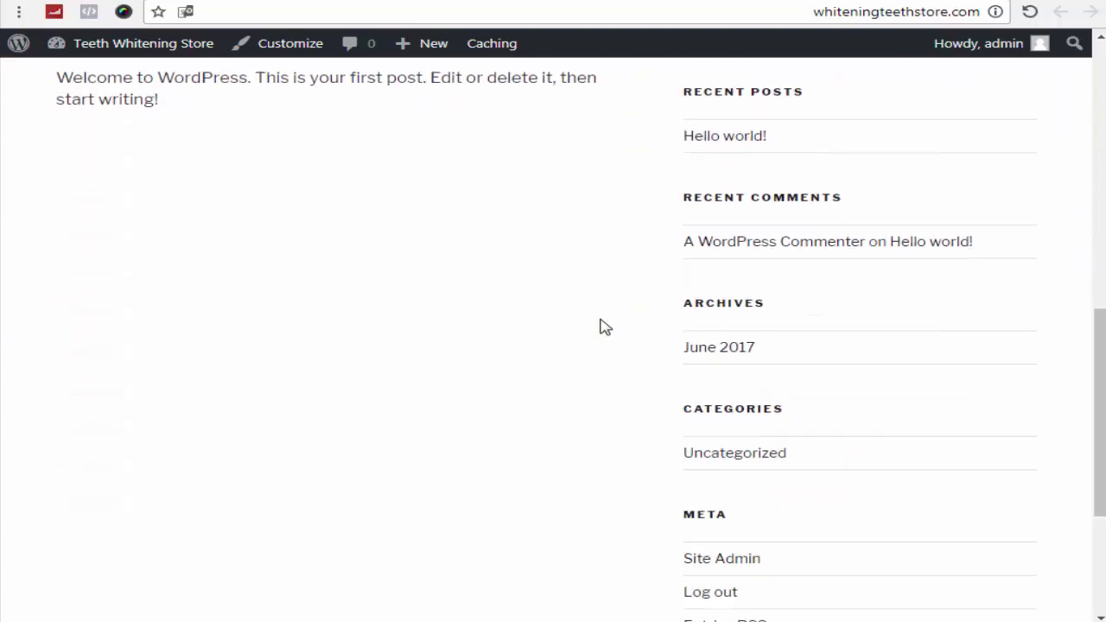
pyautogui.scroll(2, 605, 327)
pyautogui.scroll(10, 605, 327)
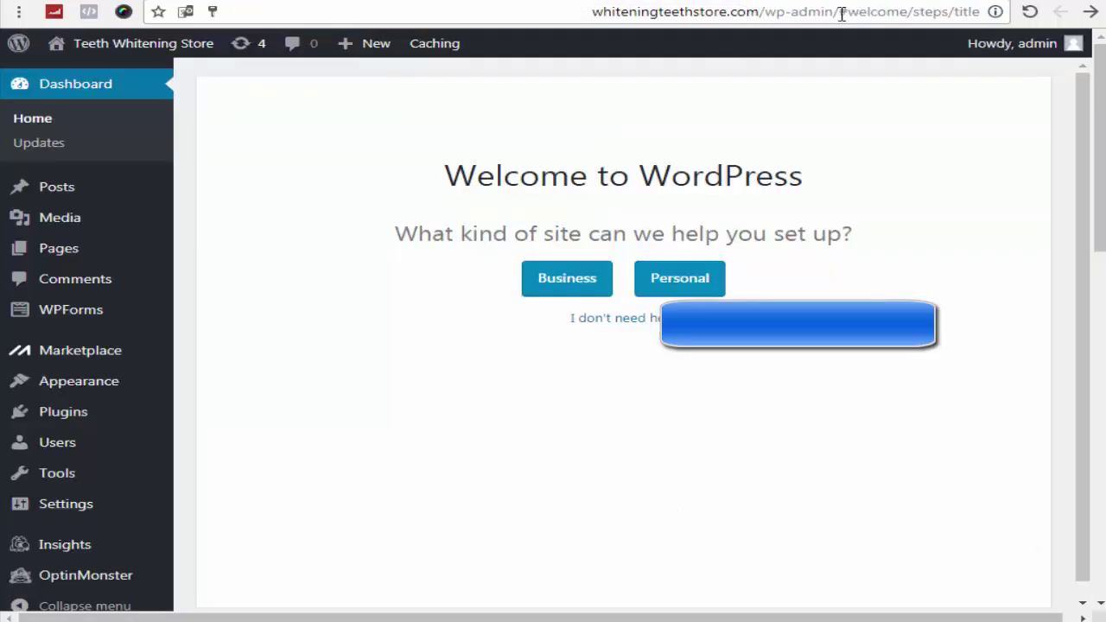
pyautogui.moveTo(842, 13); pyautogui.dragTo(976, 10)
pyautogui.press('BackSpace')
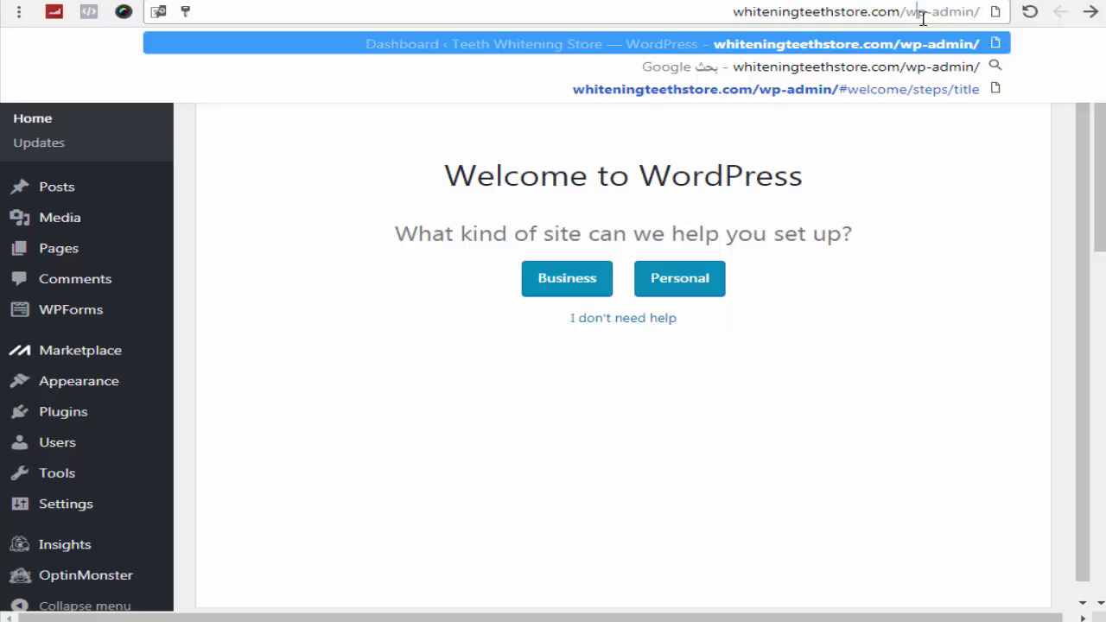
pyautogui.press('Return')
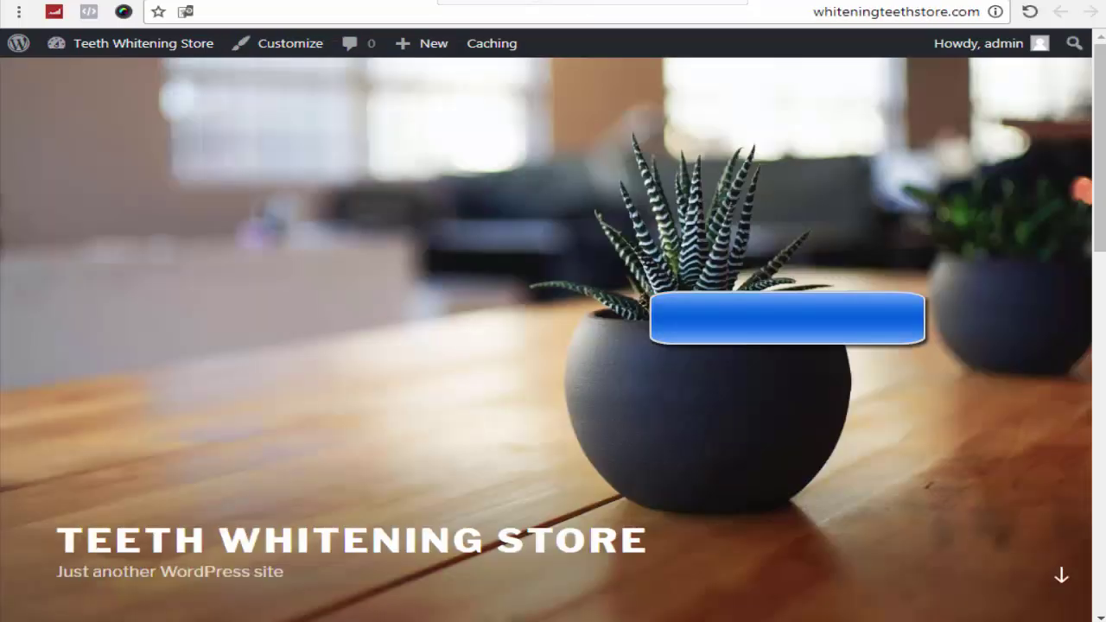
pyautogui.hotkey('ctrl', 'w')
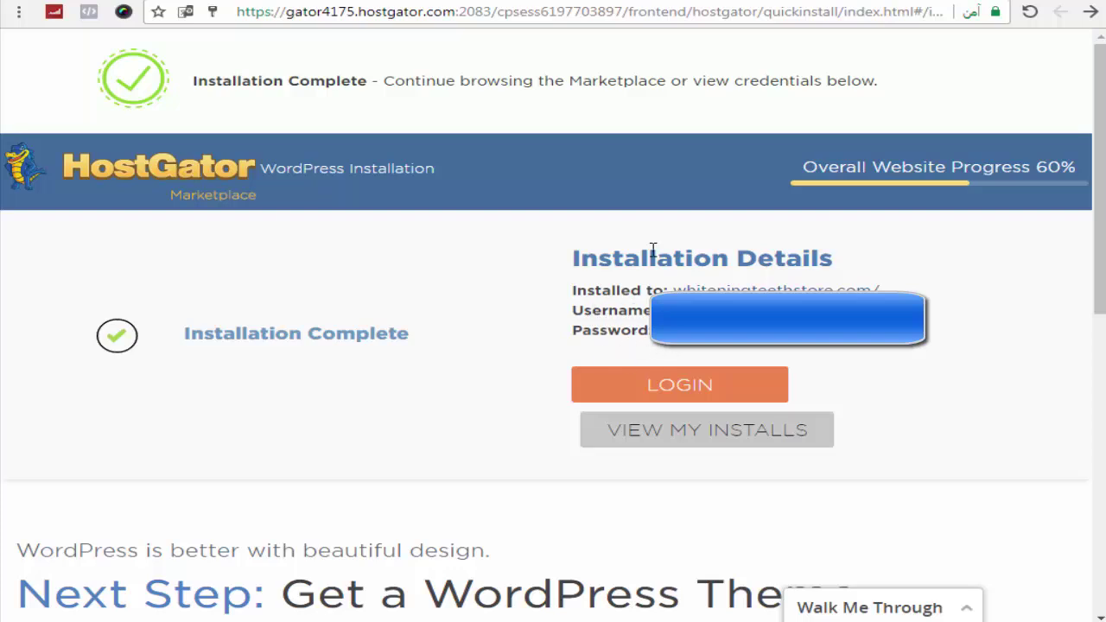
pyautogui.hotkey('ctrl', 'Tab')
pyautogui.hotkey('ctrl', 'Tab')
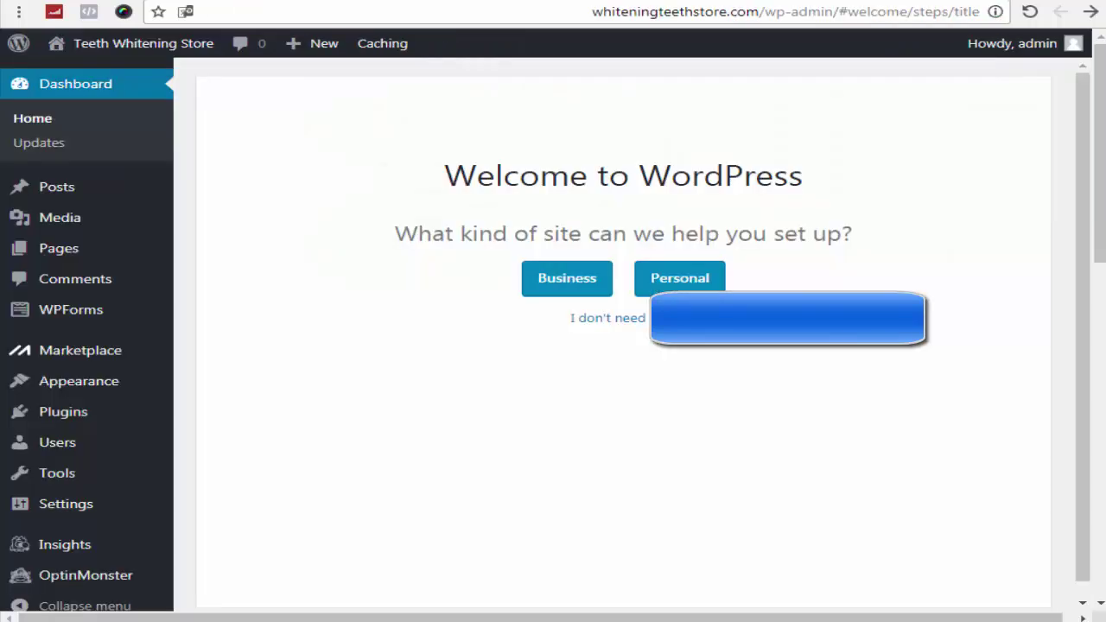